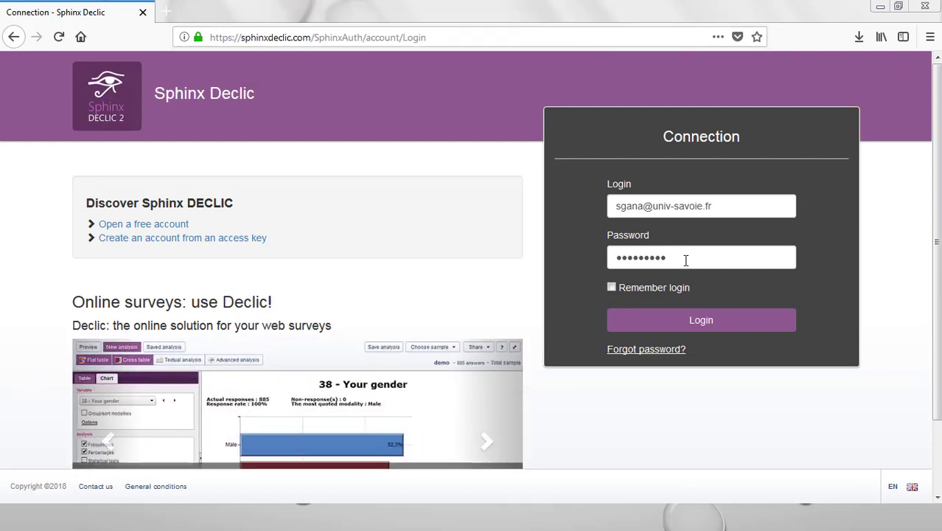
# Log in and start a new blank survey named krakow, with the title "Tourism in Krakow"
pyautogui.click(716, 325)
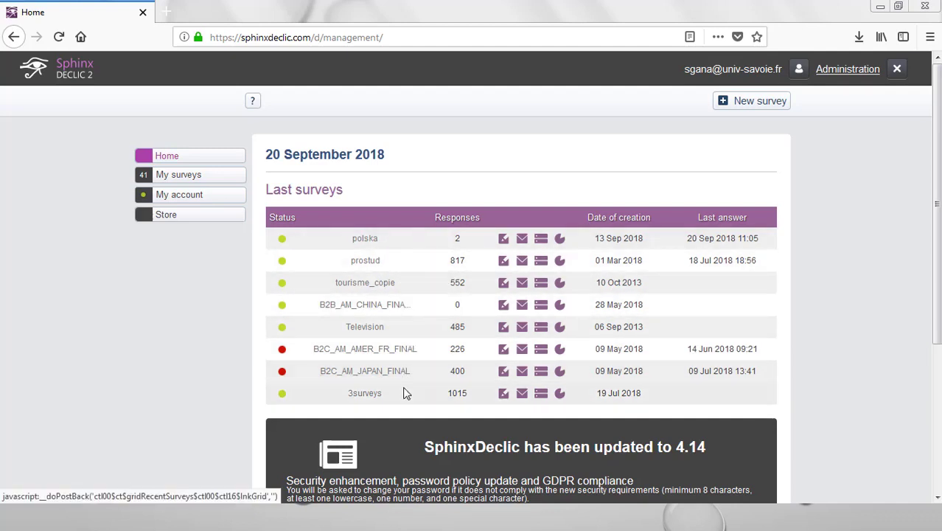
pyautogui.click(762, 108)
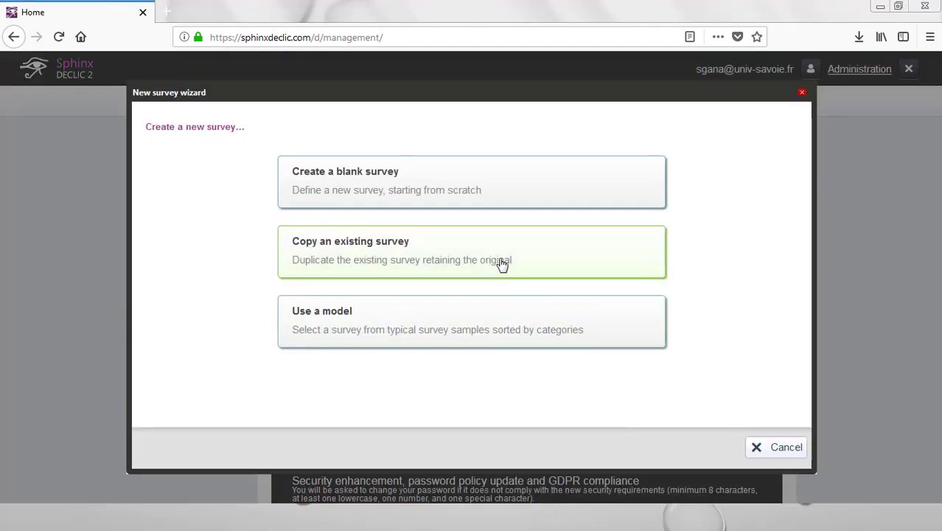
pyautogui.click(524, 198)
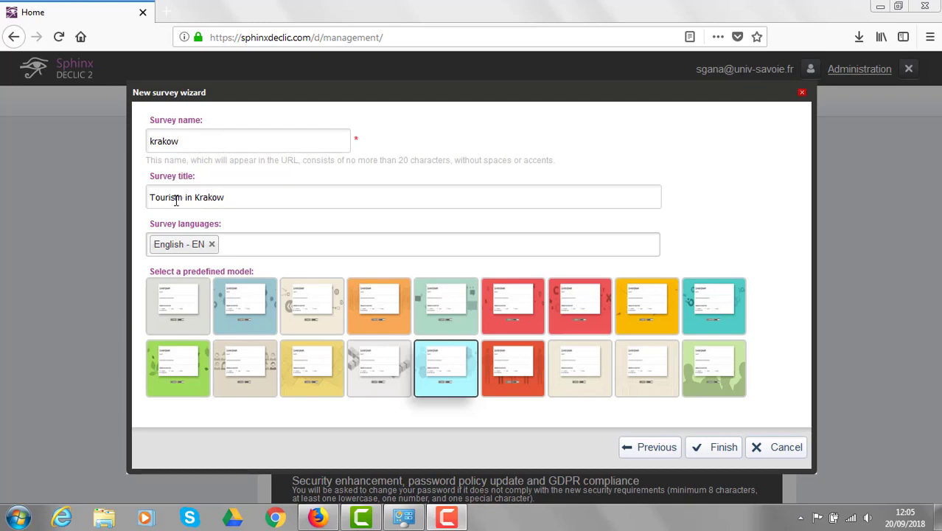
# Add French - FR to the survey languages alongside English
pyautogui.click(241, 248)
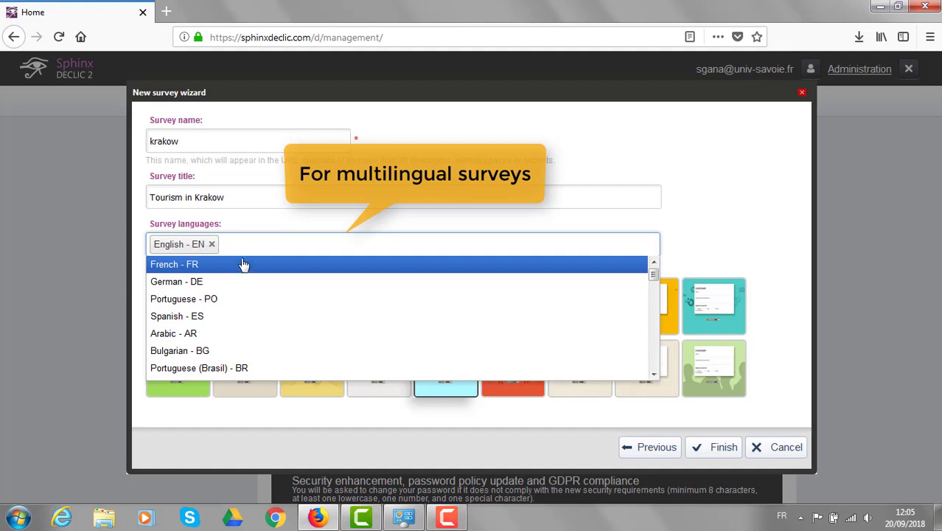
pyautogui.click(244, 265)
pyautogui.click(693, 248)
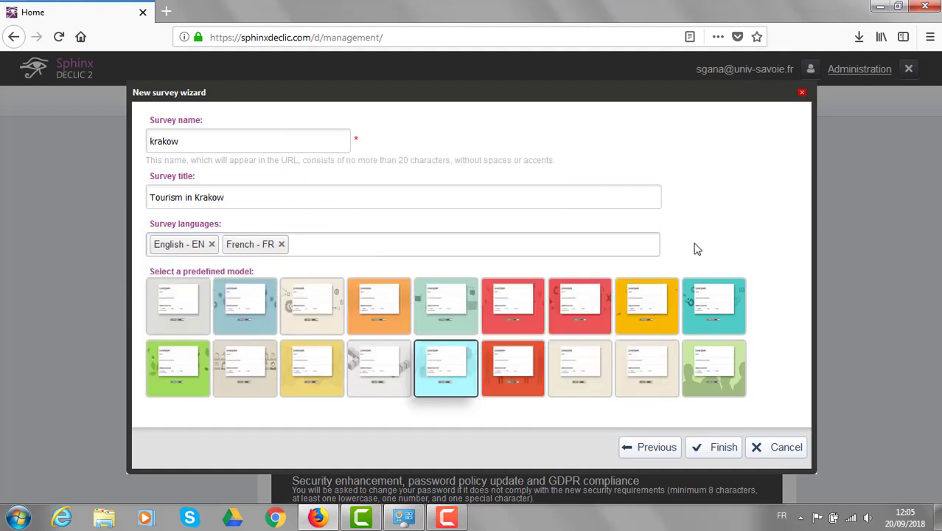
# Choose the green predefined model with people silhouettes and finish creating the survey
pyautogui.moveTo(236, 327)
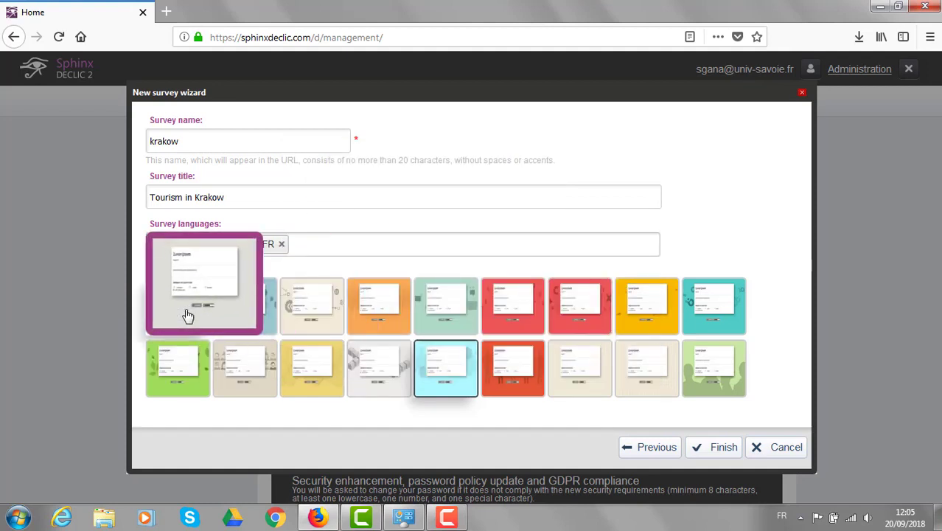
pyautogui.moveTo(443, 335)
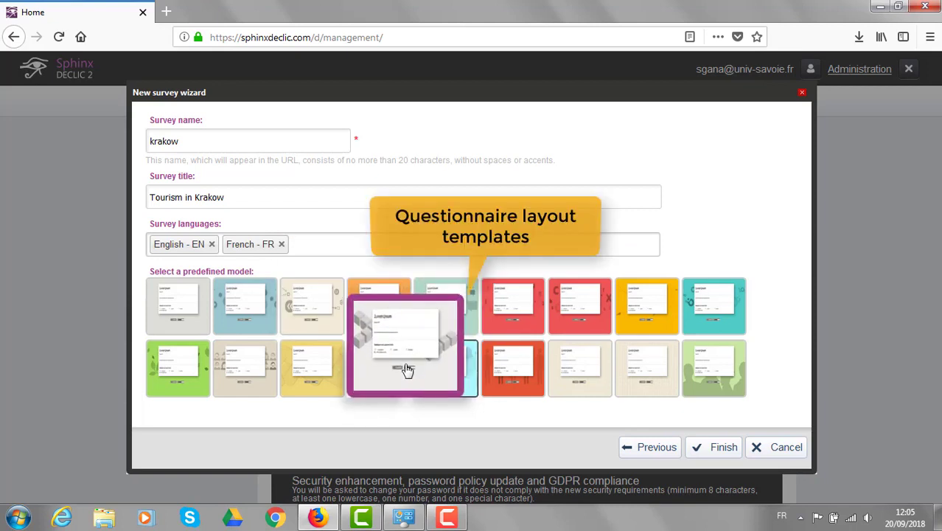
pyautogui.moveTo(634, 393)
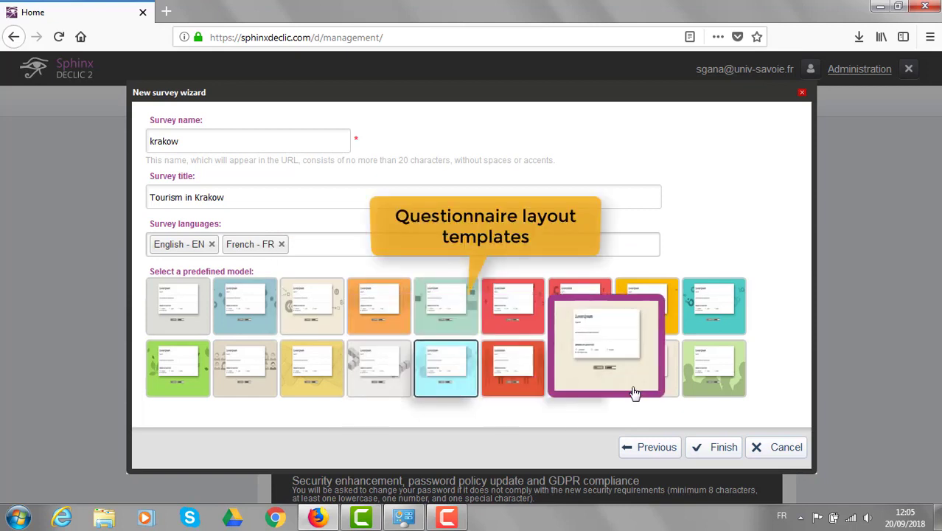
pyautogui.click(690, 392)
pyautogui.click(723, 447)
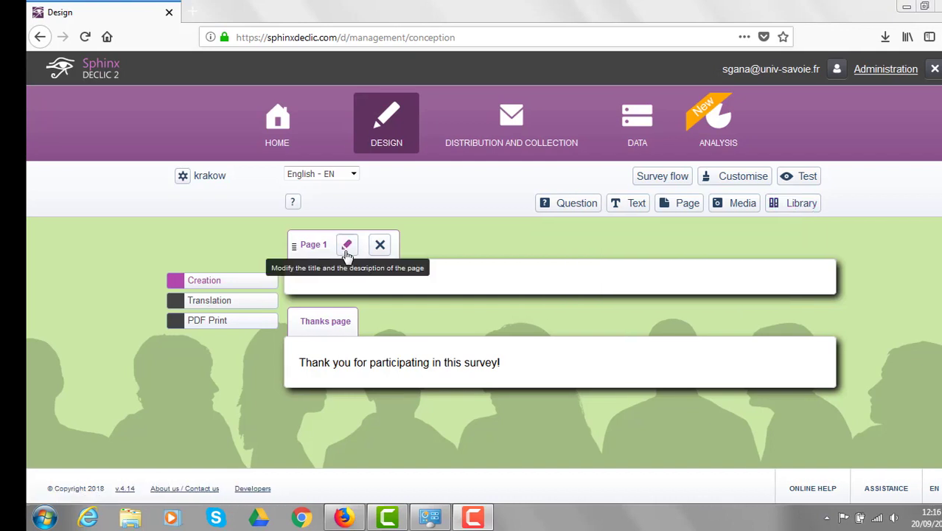
# Set the title of Page 1 to "Introduction"
pyautogui.click(347, 251)
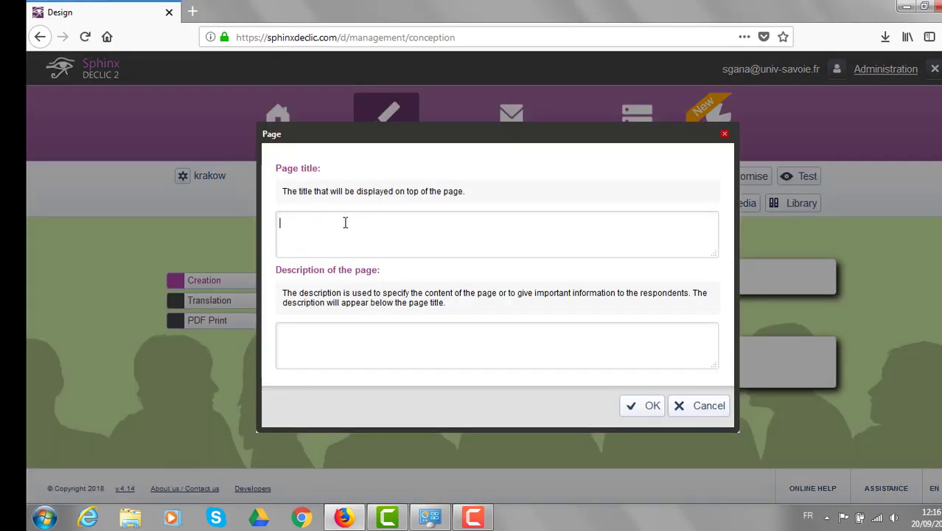
pyautogui.write('Introduction')
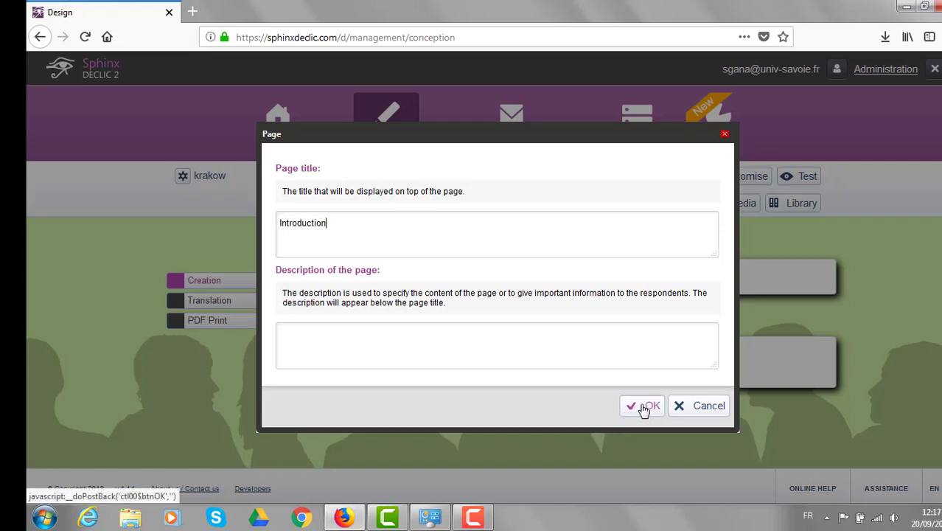
pyautogui.click(634, 407)
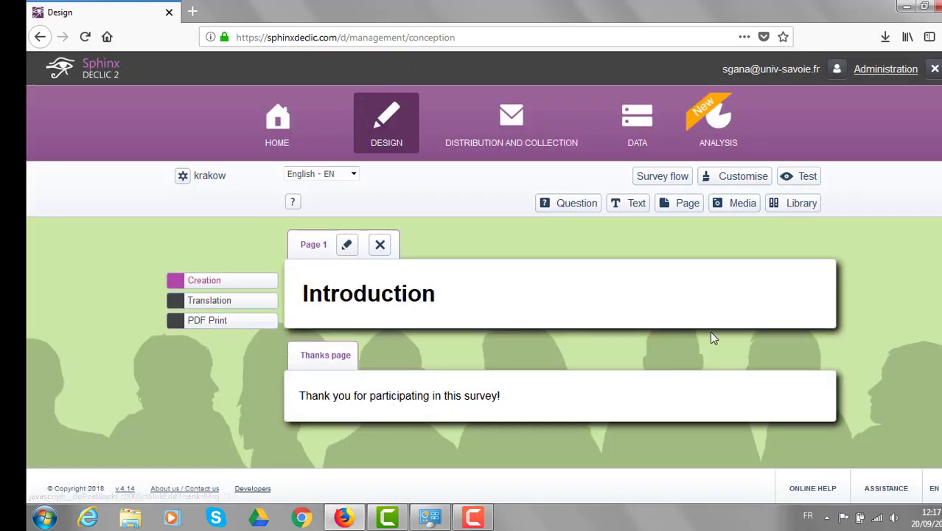
# Add a Checkbox question labelled "Is it your very first time in Krakow?" to the Introduction page
pyautogui.moveTo(730, 325)
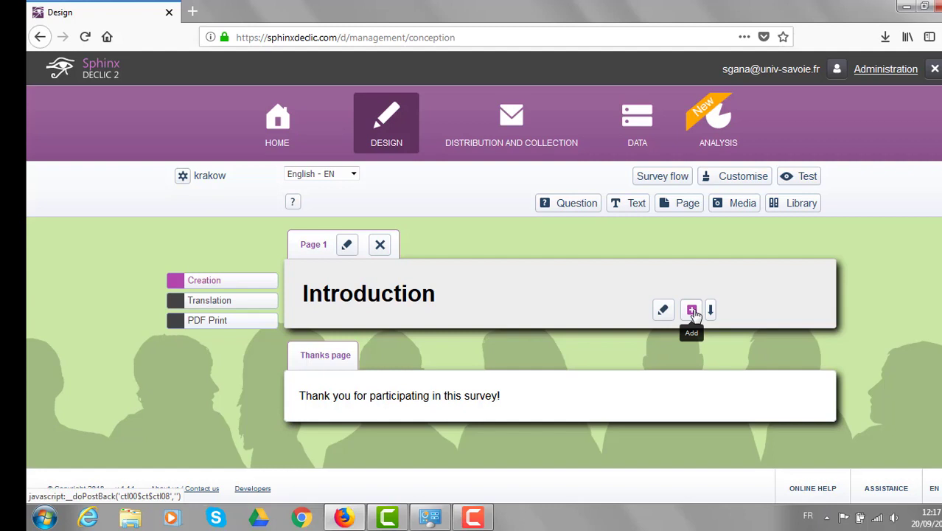
pyautogui.click(693, 310)
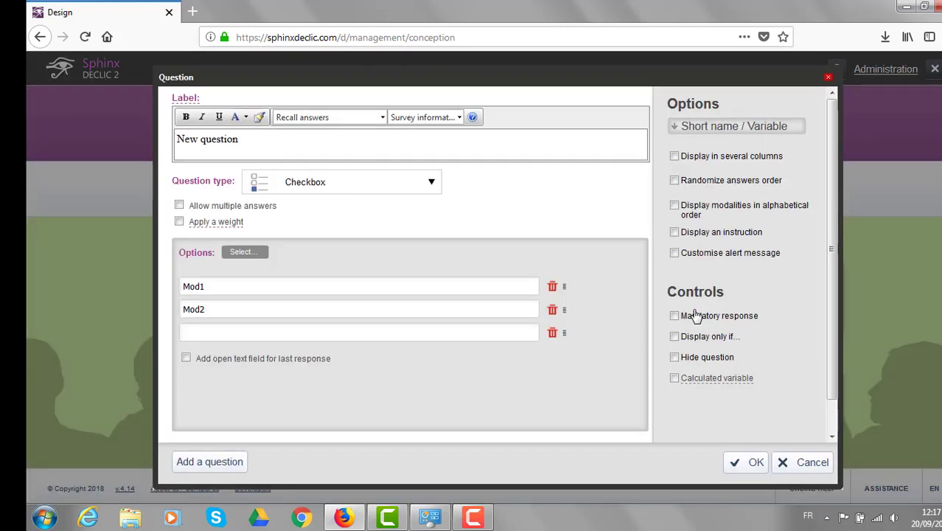
pyautogui.moveTo(307, 143); pyautogui.dragTo(49, 144)
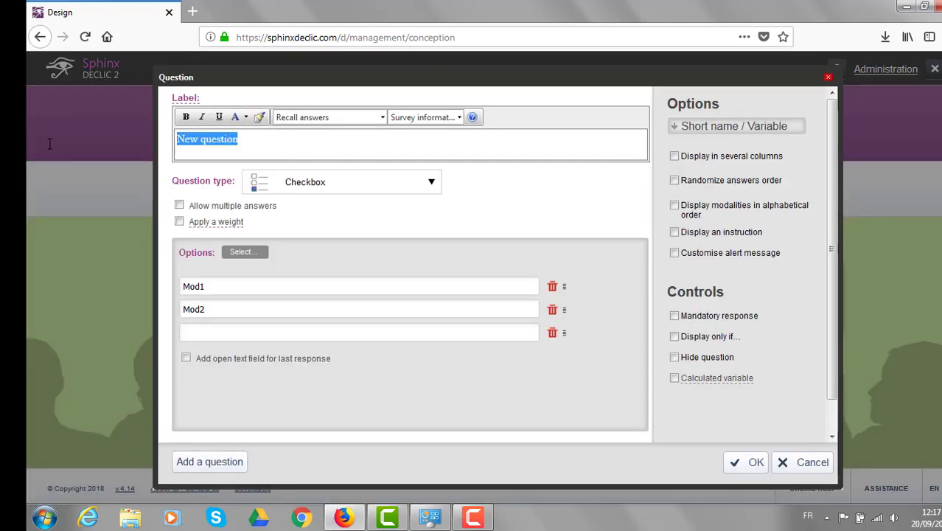
pyautogui.write('Is it your very first time in Krakow?')
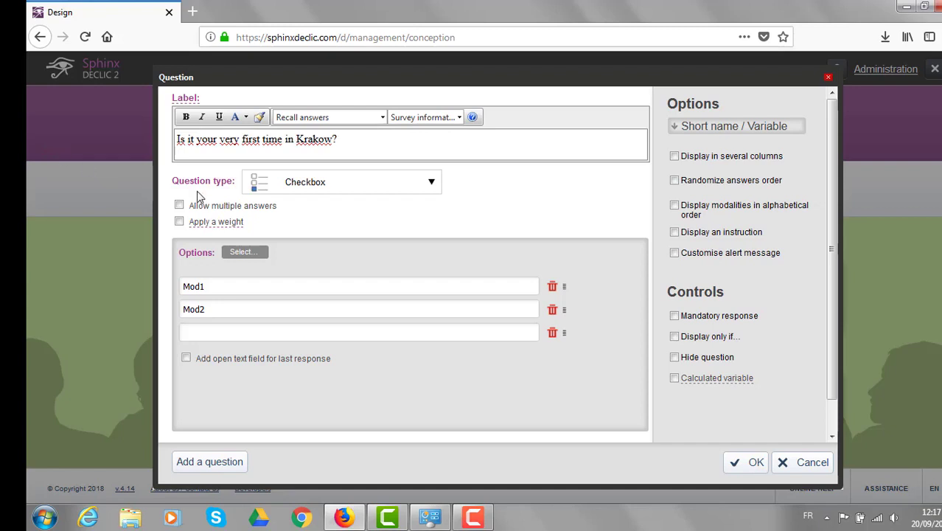
pyautogui.click(306, 182)
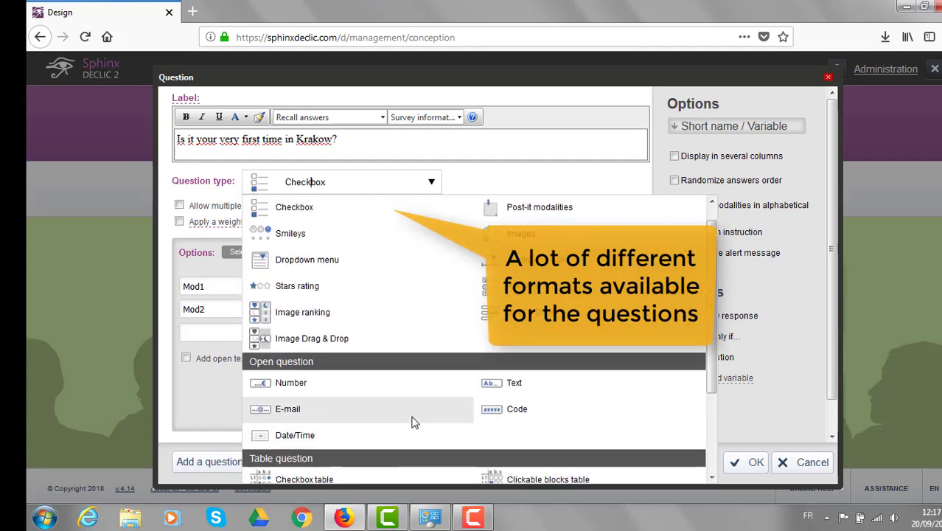
pyautogui.moveTo(412, 420)
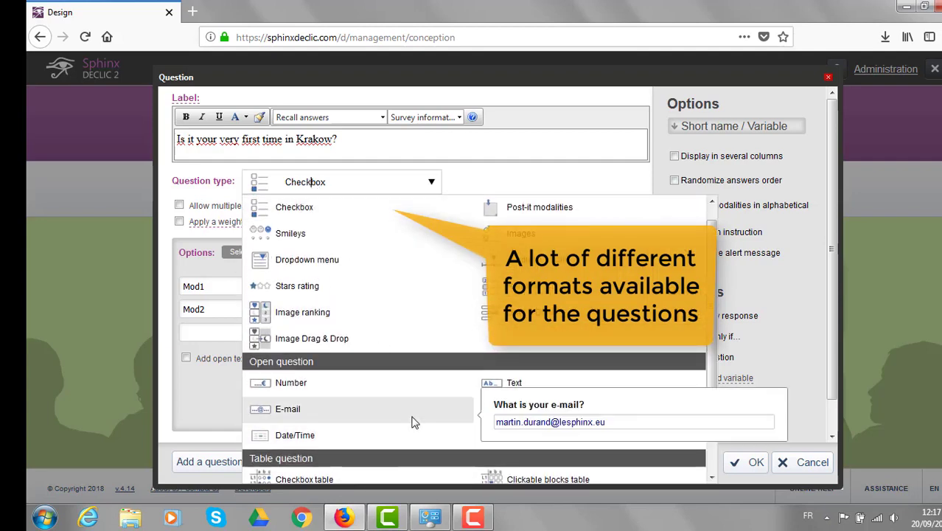
pyautogui.click(329, 203)
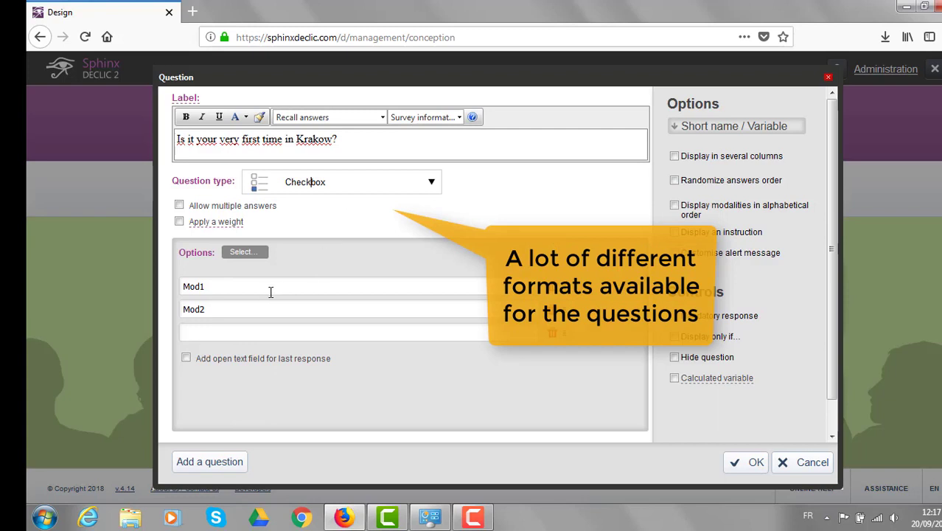
# Set the first-visit question's answer options to Yes and No, and save the question
pyautogui.doubleClick(184, 291)
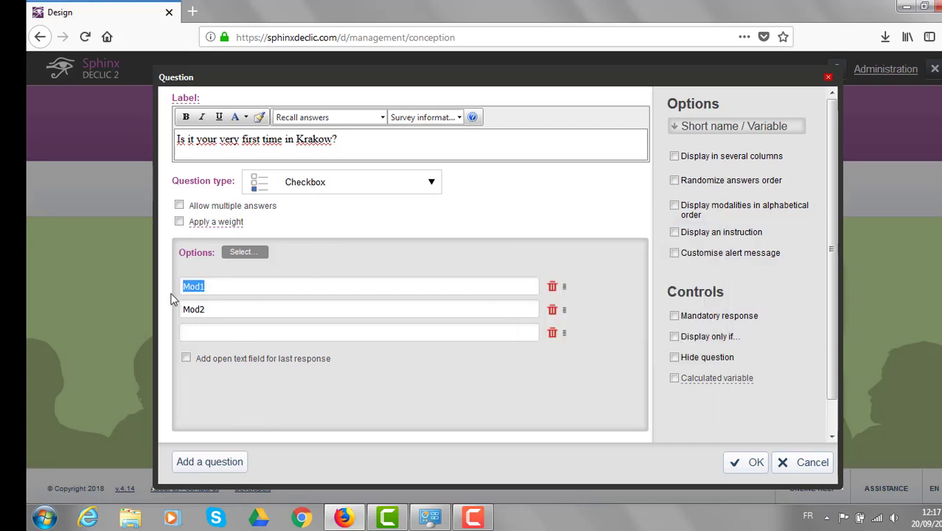
pyautogui.write('Yes')
pyautogui.doubleClick(237, 307)
pyautogui.write('No')
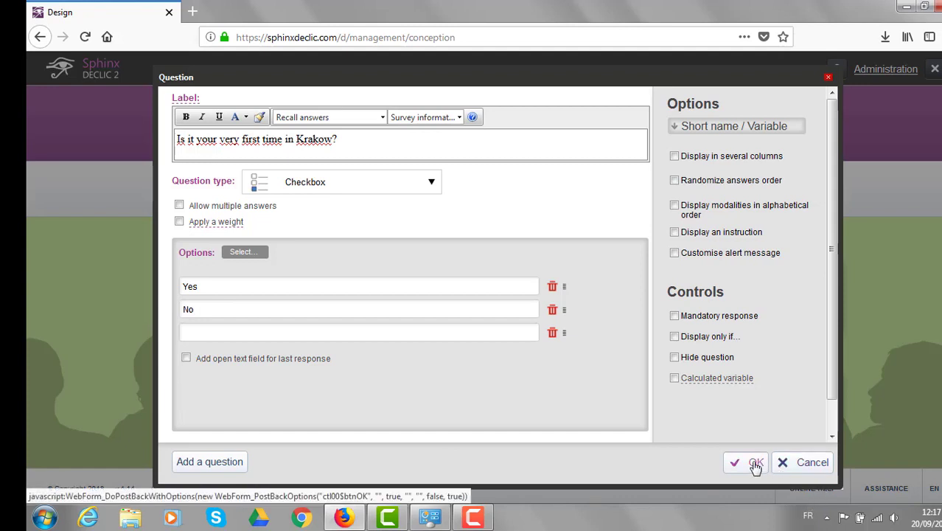
pyautogui.click(756, 464)
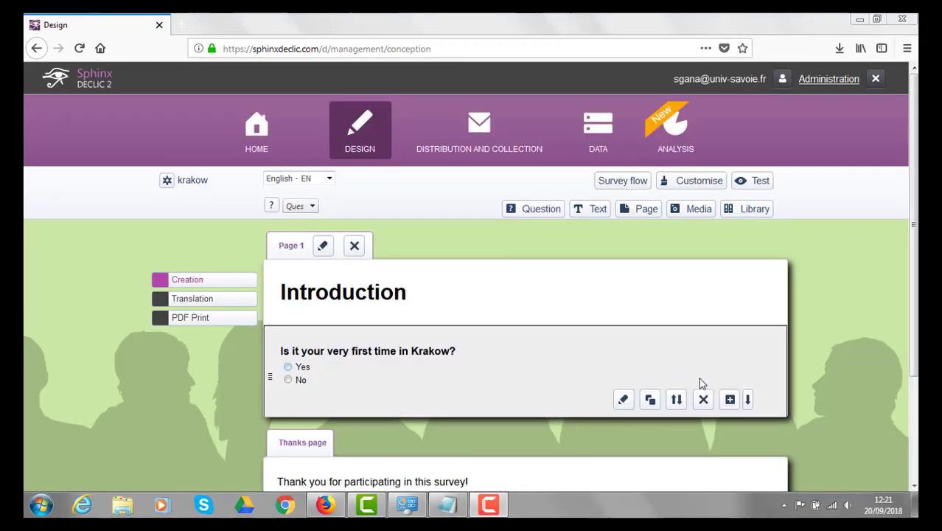
# Add a question labelled "How many times have you visited Krakow before?" after the first-visit question
pyautogui.click(730, 400)
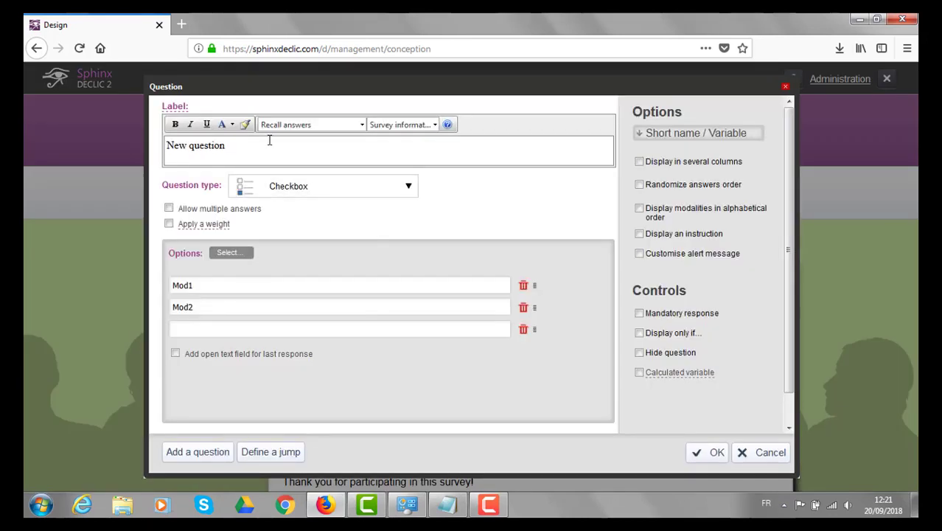
pyautogui.moveTo(270, 140); pyautogui.dragTo(107, 141)
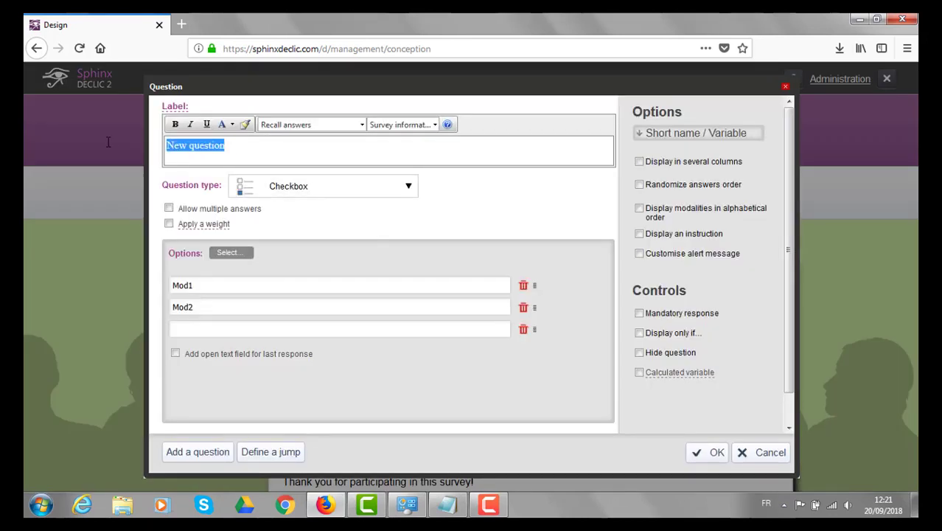
pyautogui.write('How many times have you visited Krakow before?')
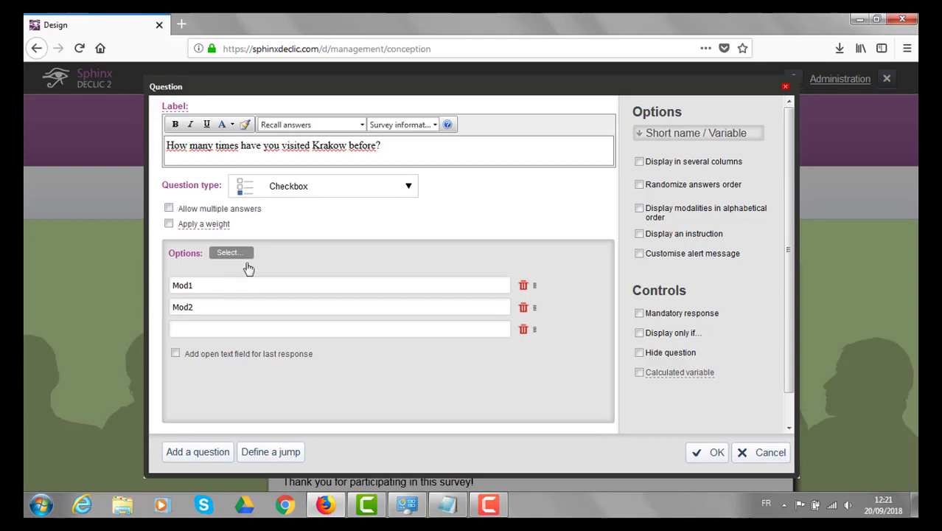
# Enter the answer options Once, 2-3 times and More than 3 times, and set the question type to Post-it modalities
pyautogui.moveTo(247, 285); pyautogui.dragTo(177, 267)
pyautogui.write('Once')
pyautogui.press('Tab')
pyautogui.write('2-3 times')
pyautogui.click(214, 332)
pyautogui.write('More')
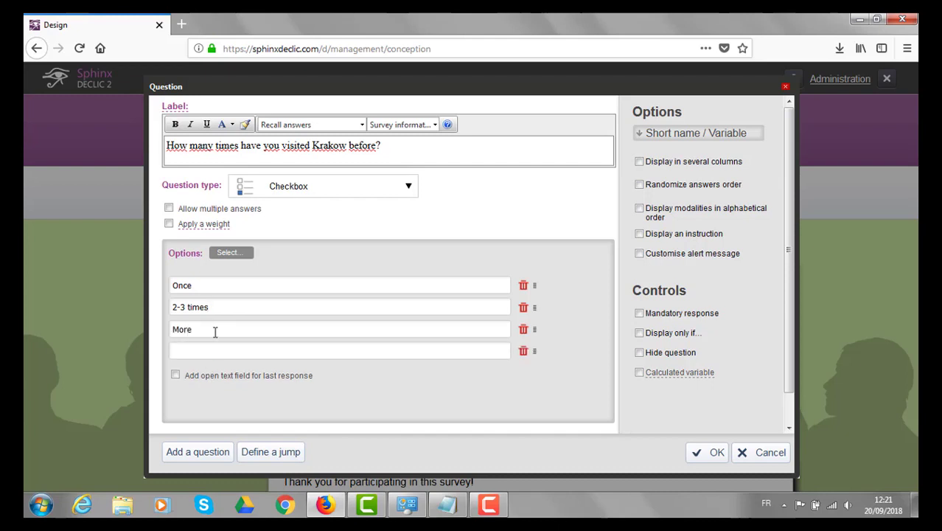
pyautogui.write(' than 3 times')
pyautogui.click(407, 189)
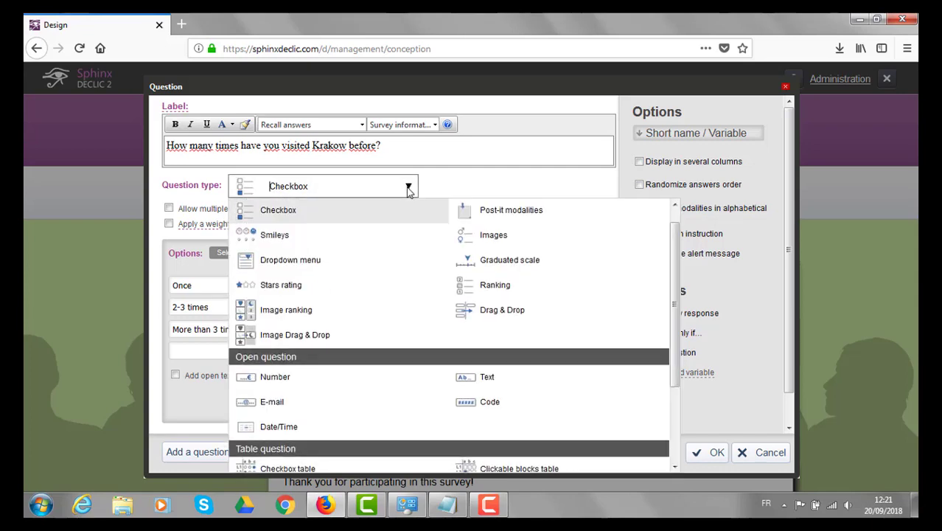
pyautogui.click(472, 210)
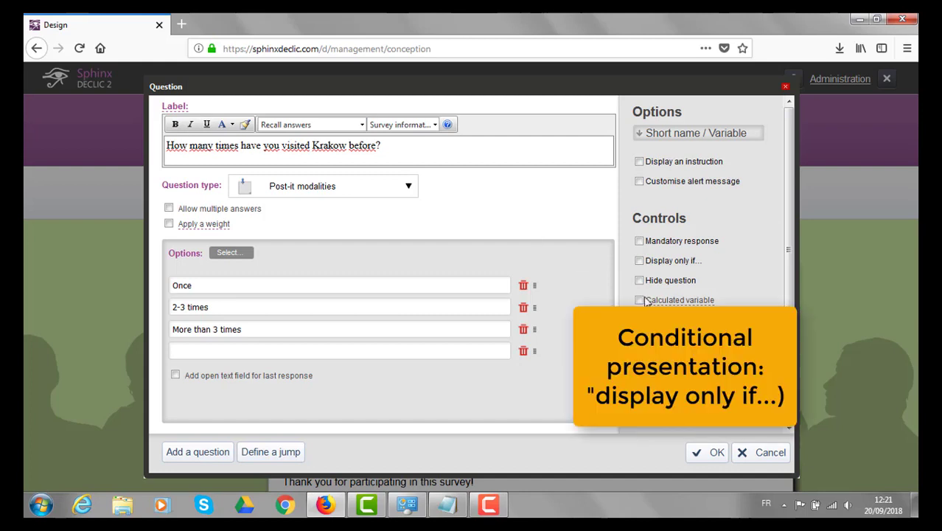
# Display the number-of-visits question only if the answer to "Is it your very first time in Krakow?" is among No
pyautogui.click(639, 260)
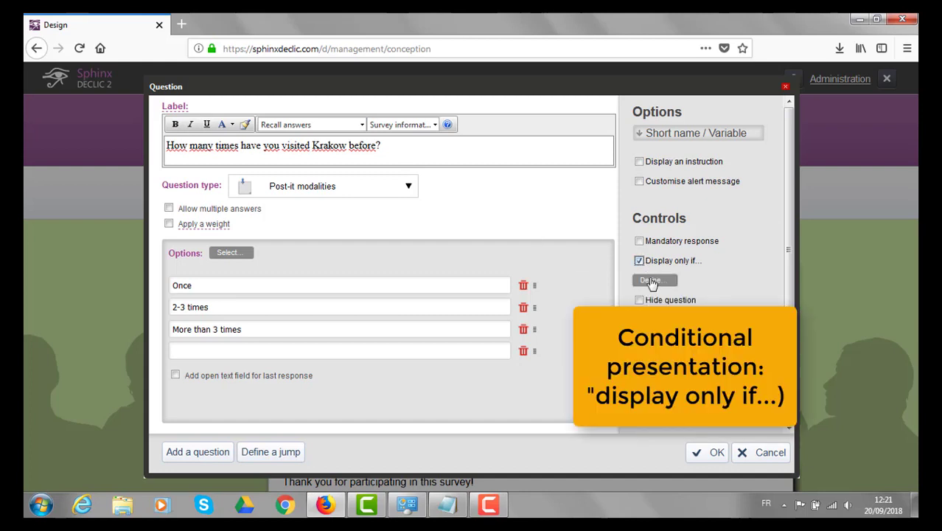
pyautogui.click(650, 281)
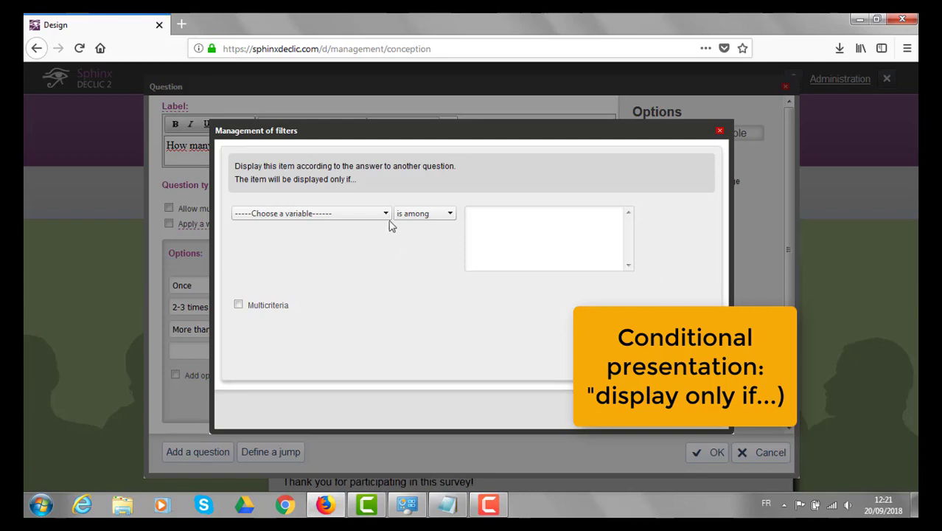
pyautogui.click(389, 219)
pyautogui.click(364, 236)
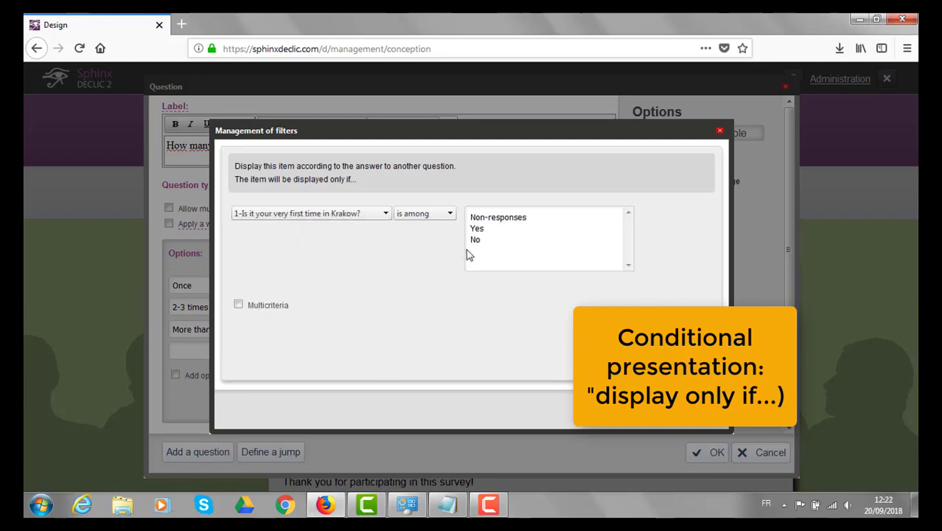
pyautogui.click(481, 242)
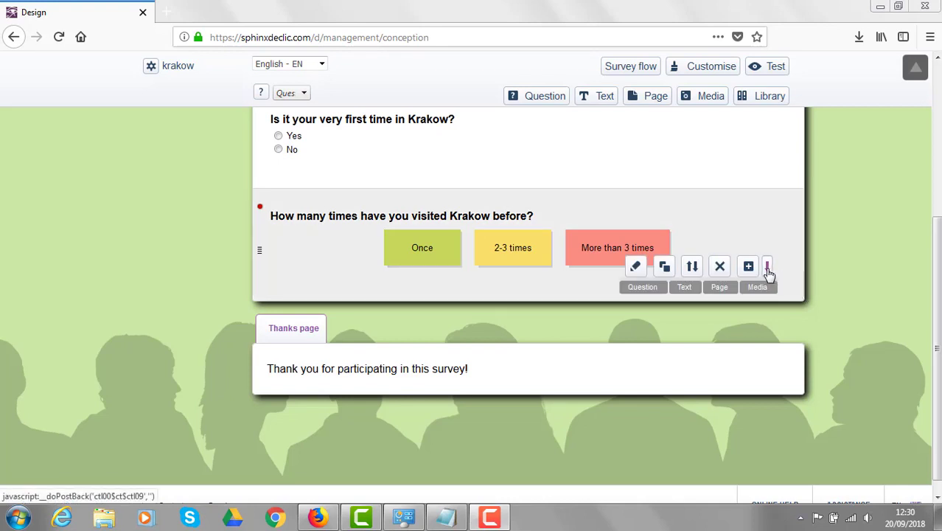
# Add a new page after the number-of-visits question and title it "Opinion about the city"
pyautogui.click(721, 288)
pyautogui.moveTo(316, 232); pyautogui.dragTo(112, 224)
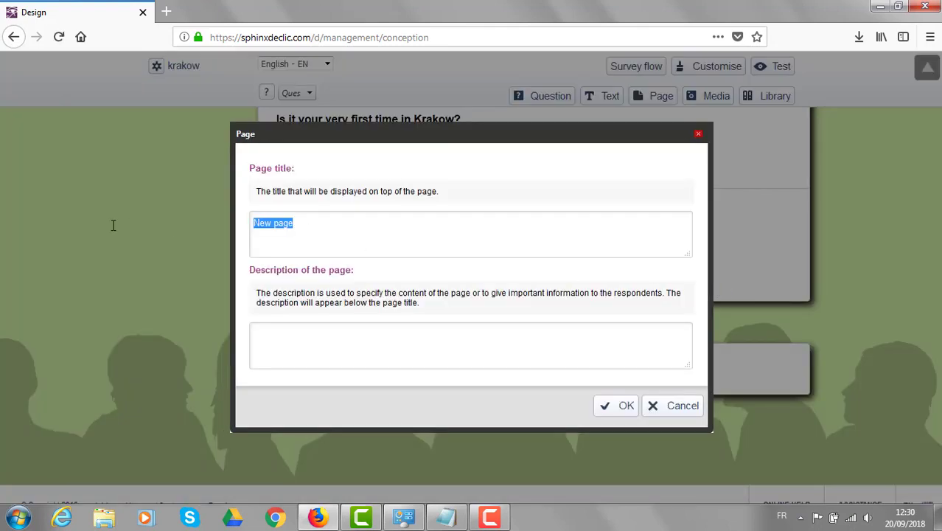
pyautogui.write('Op')
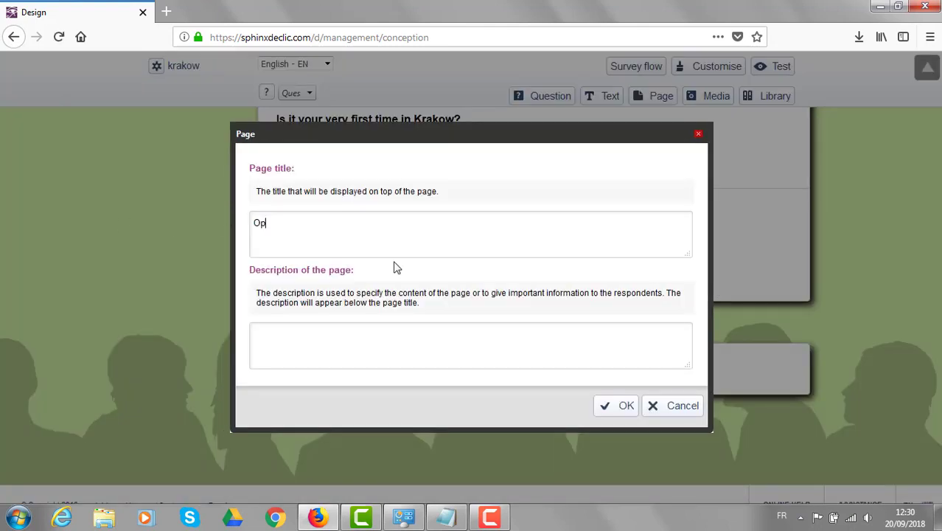
pyautogui.write('inion about the city')
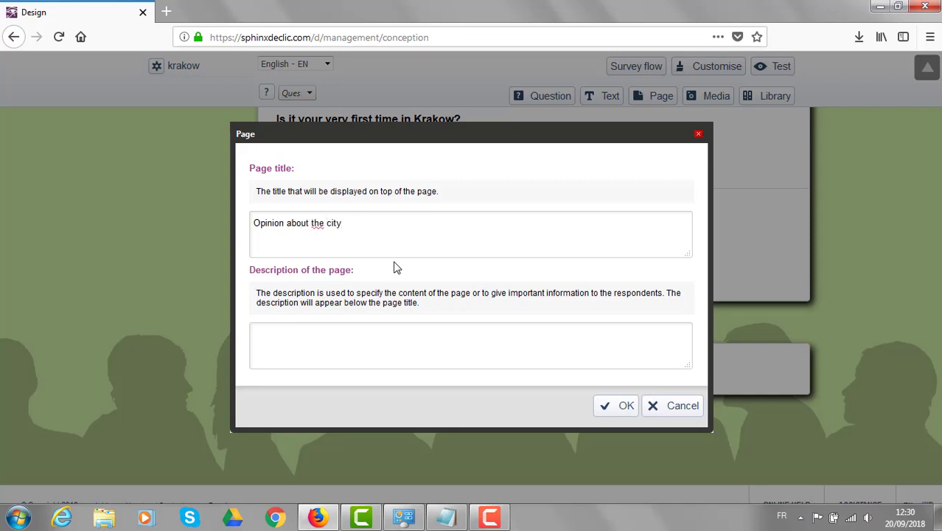
pyautogui.click(618, 405)
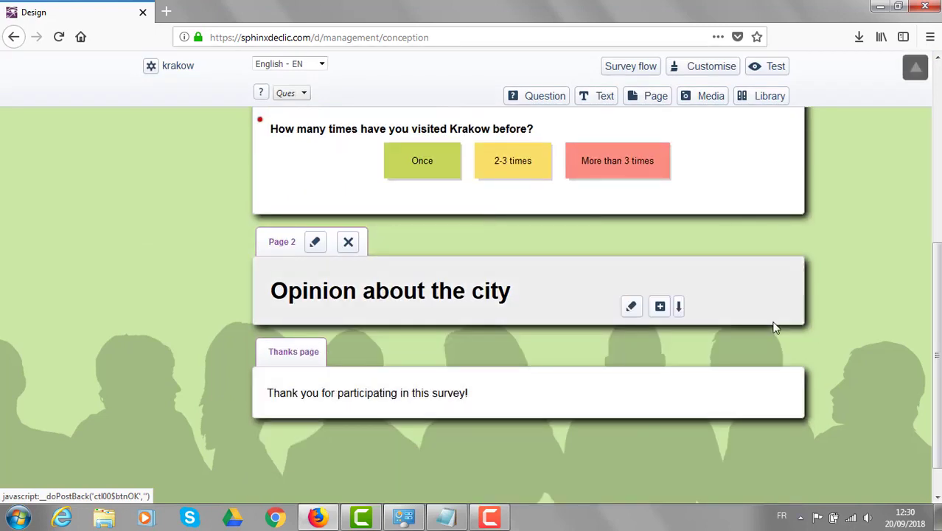
# Add a question labelled "How much did you like Krakow?" to the new page and set its type to Smileys
pyautogui.click(660, 311)
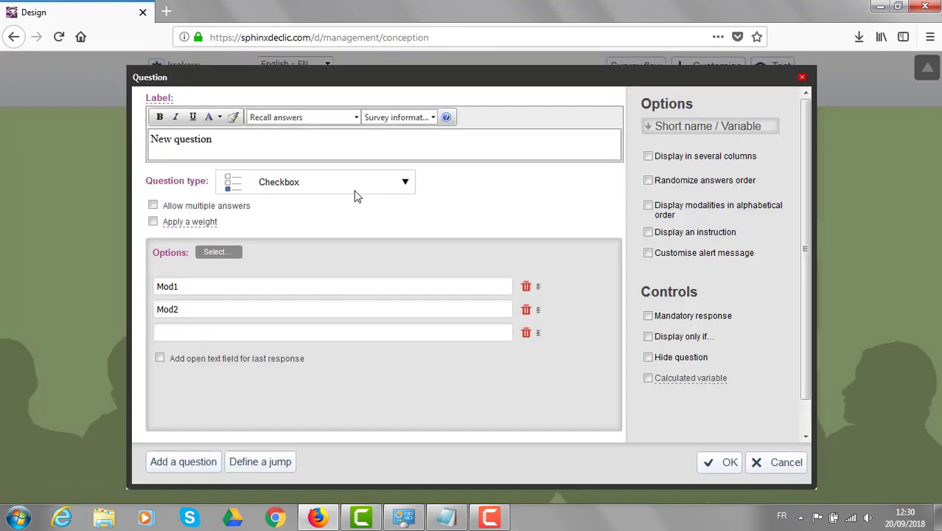
pyautogui.moveTo(290, 145); pyautogui.dragTo(4, 132)
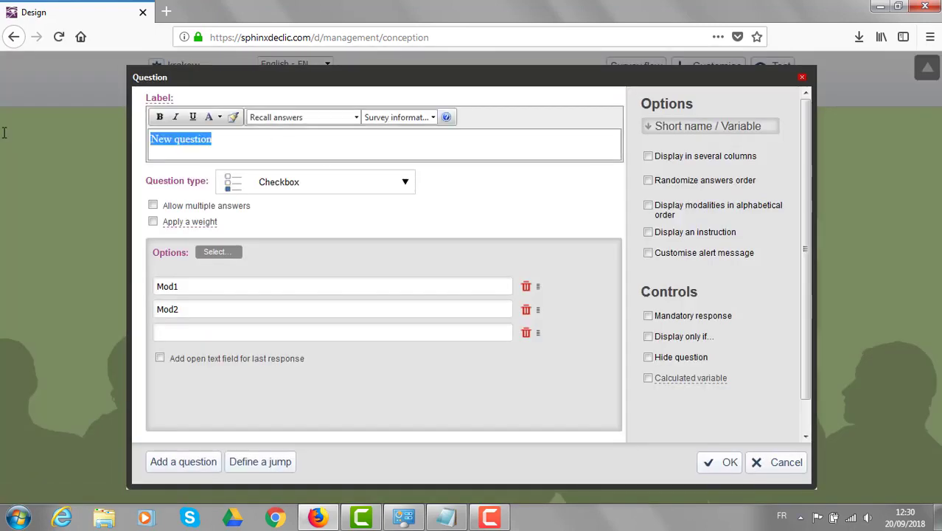
pyautogui.write('How much did you like Krakow')
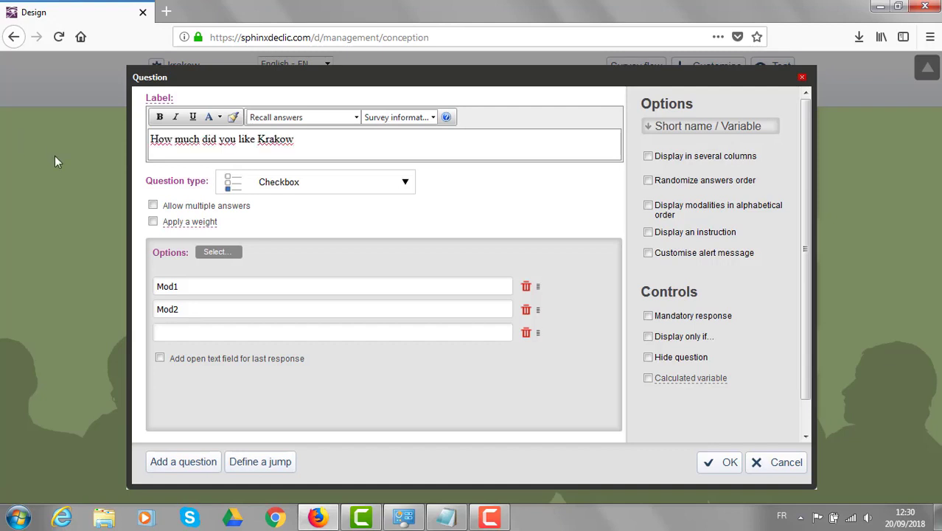
pyautogui.write('?')
pyautogui.click(405, 184)
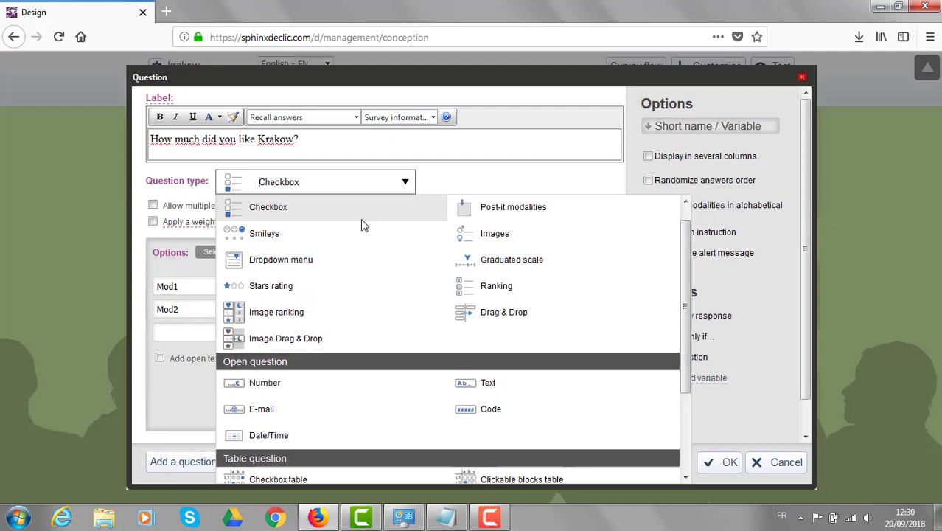
pyautogui.click(354, 237)
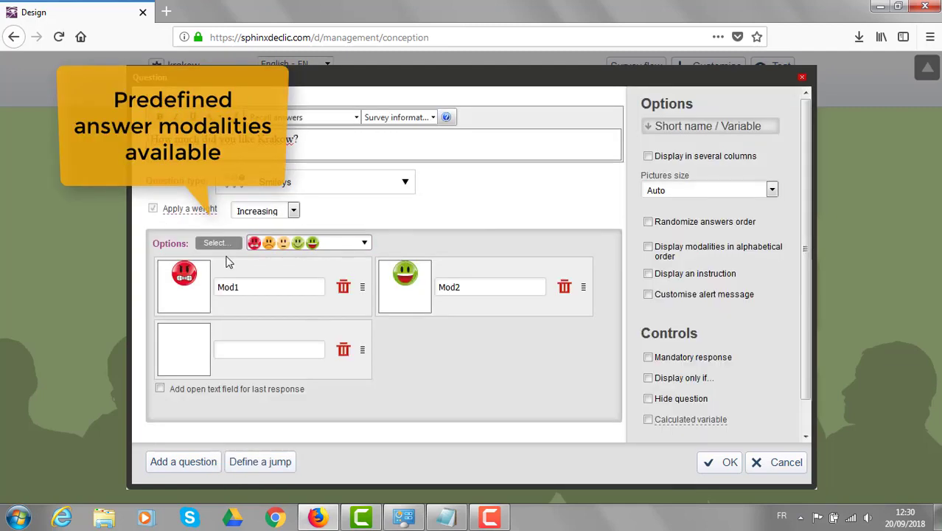
# Apply the predefined answer scale running from Not at all to Totally, and rename its middle option "So so"
pyautogui.click(221, 245)
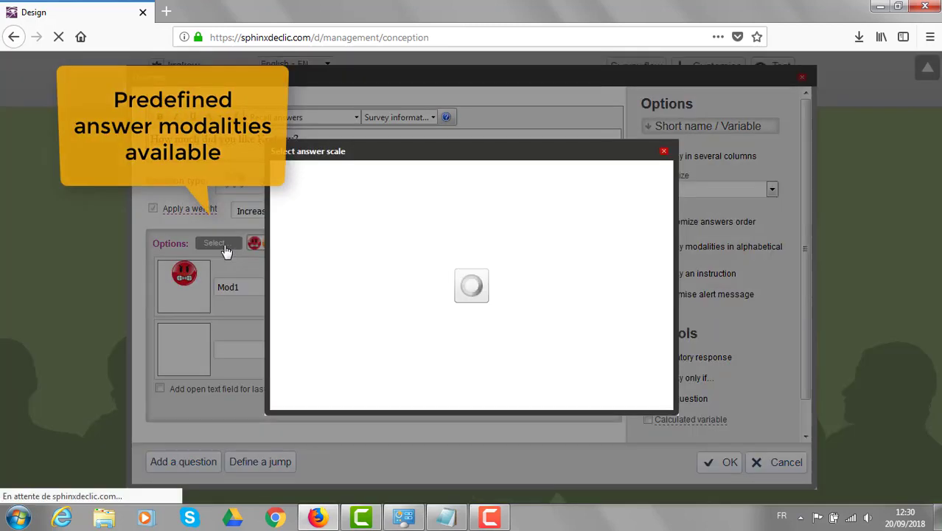
pyautogui.click(362, 300)
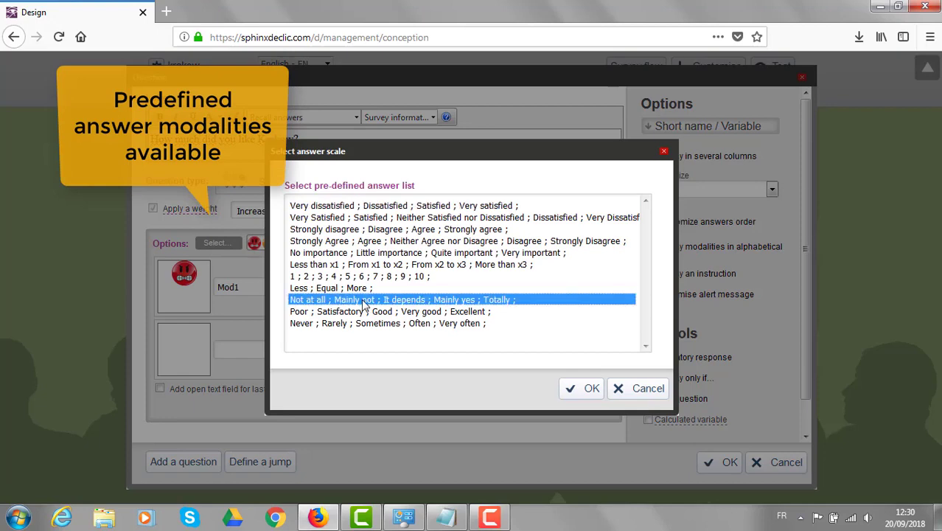
pyautogui.click(587, 389)
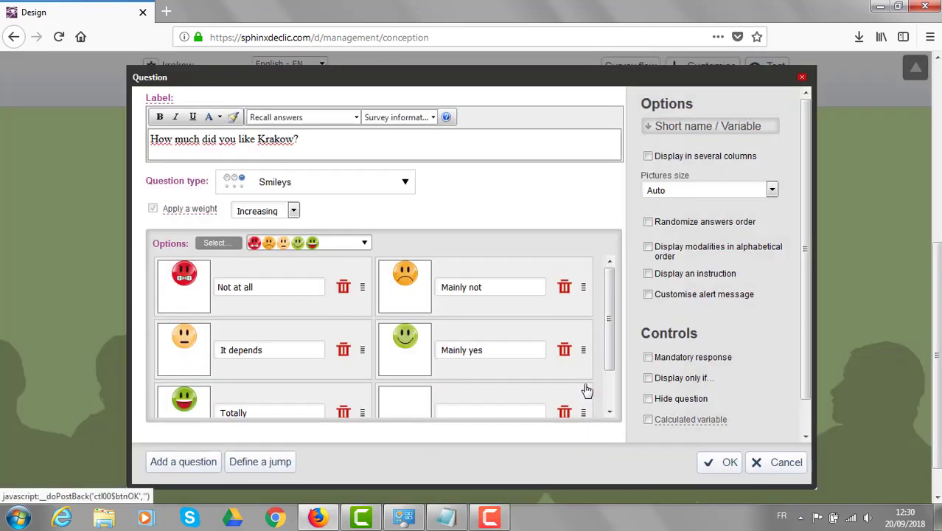
pyautogui.moveTo(285, 349); pyautogui.dragTo(208, 343)
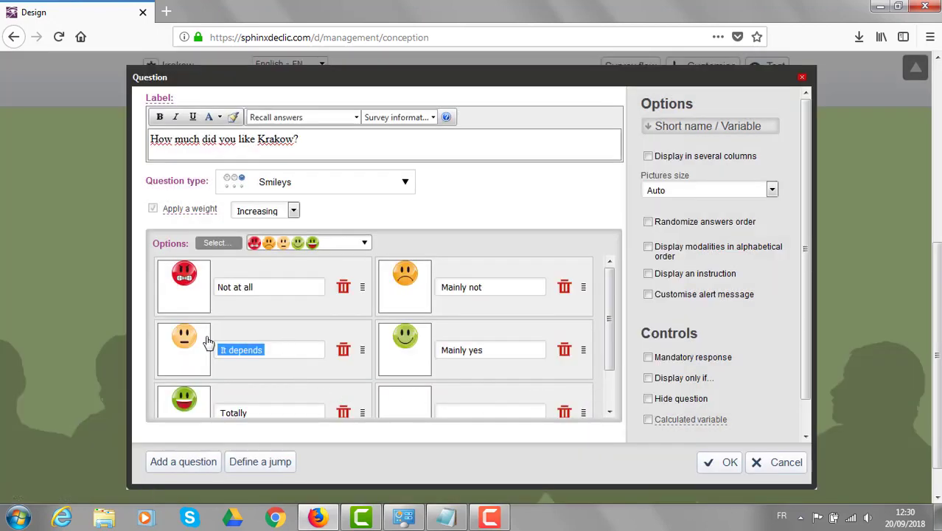
pyautogui.press('BackSpace')
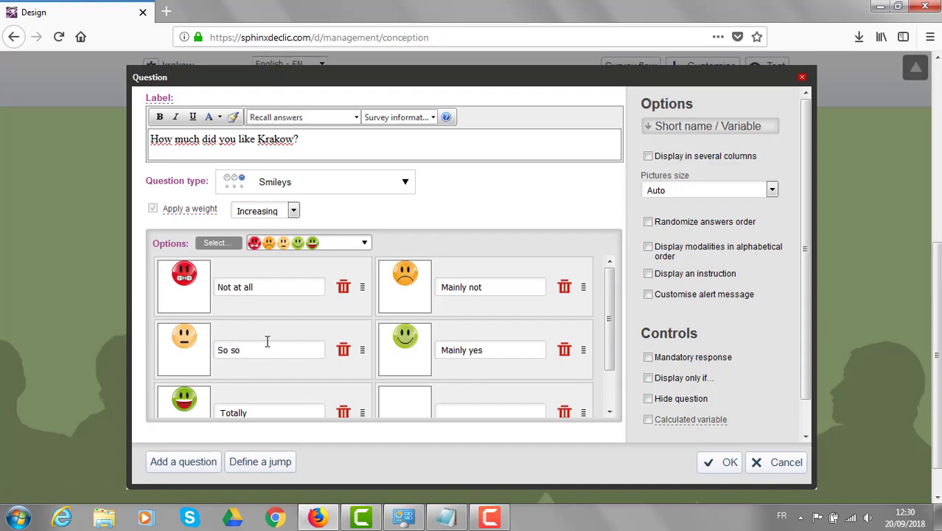
# Display the smiley answers in five columns and save the question
pyautogui.click(658, 158)
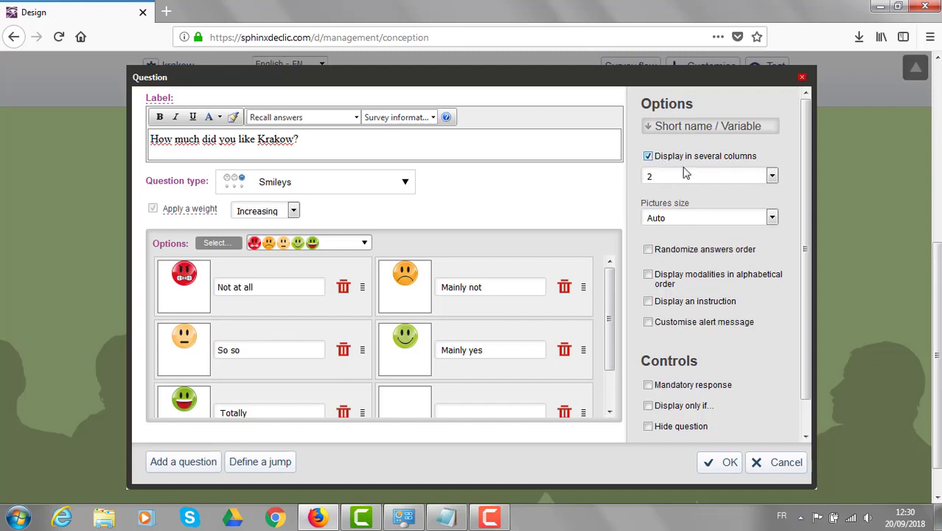
pyautogui.click(771, 177)
pyautogui.click(732, 242)
pyautogui.click(728, 468)
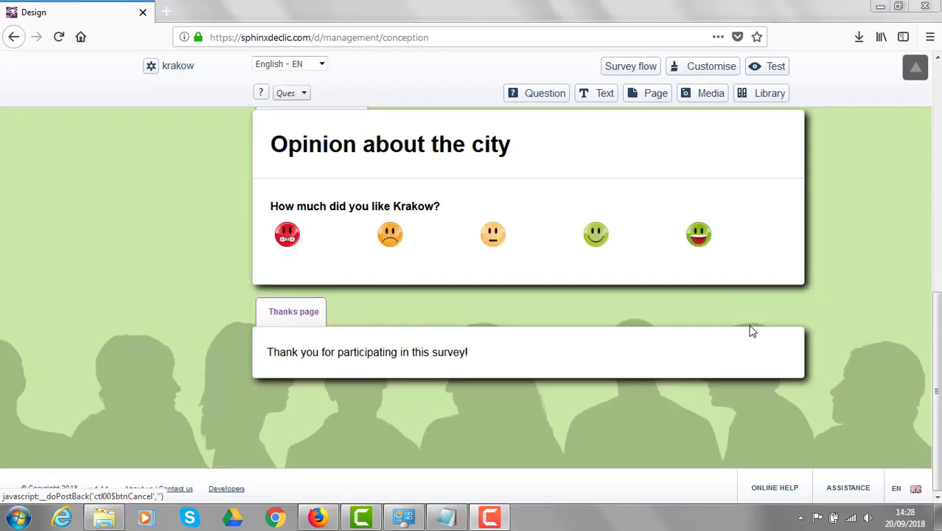
# Add a question labelled "What attraction have you preferred in Krakow?" after the smiley question and set its type to Images
pyautogui.click(745, 271)
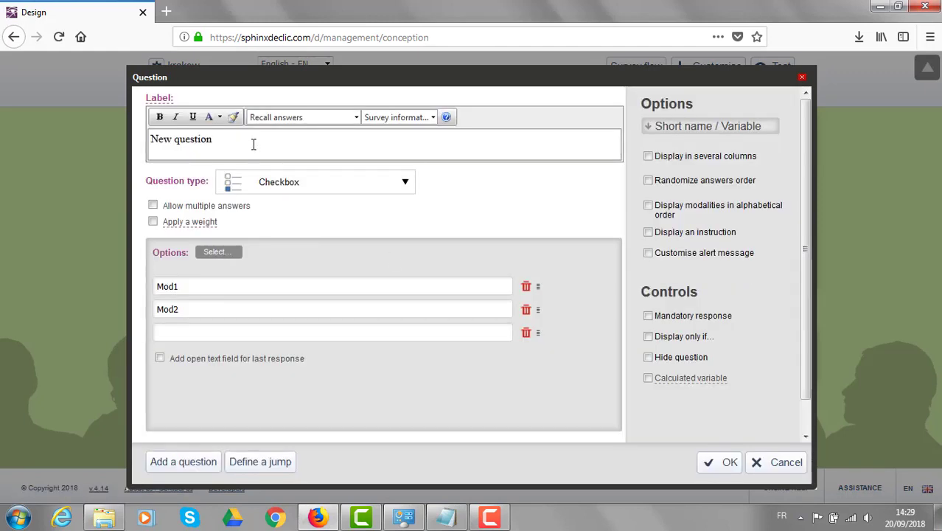
pyautogui.moveTo(253, 143); pyautogui.dragTo(101, 141)
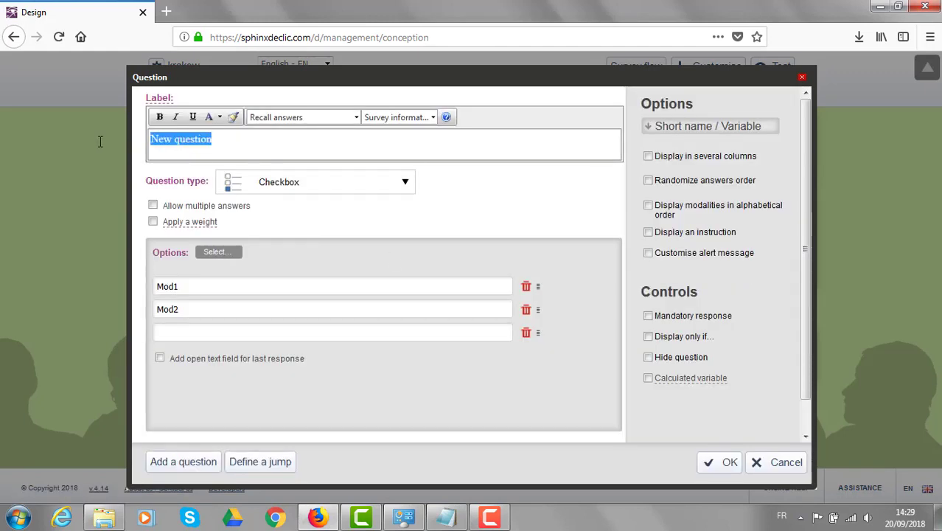
pyautogui.write('What attraction have you preferred in Krakow?')
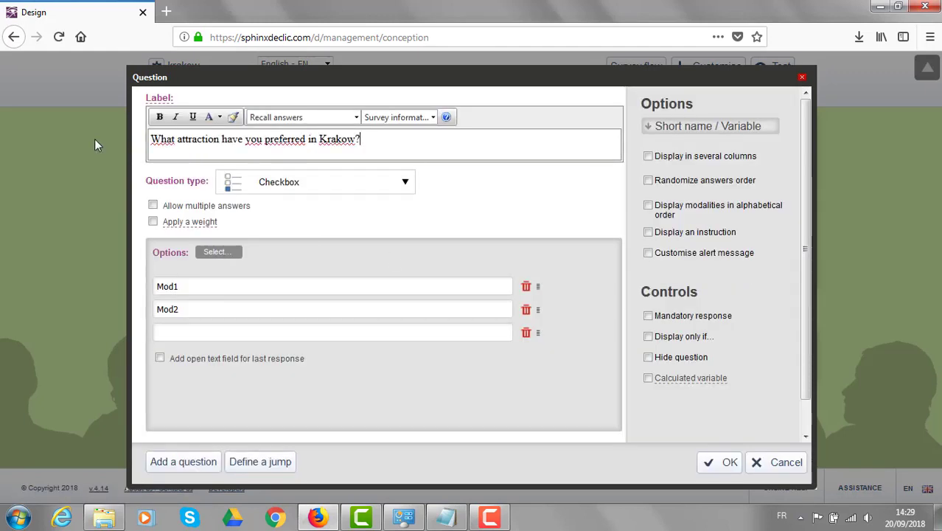
pyautogui.click(279, 184)
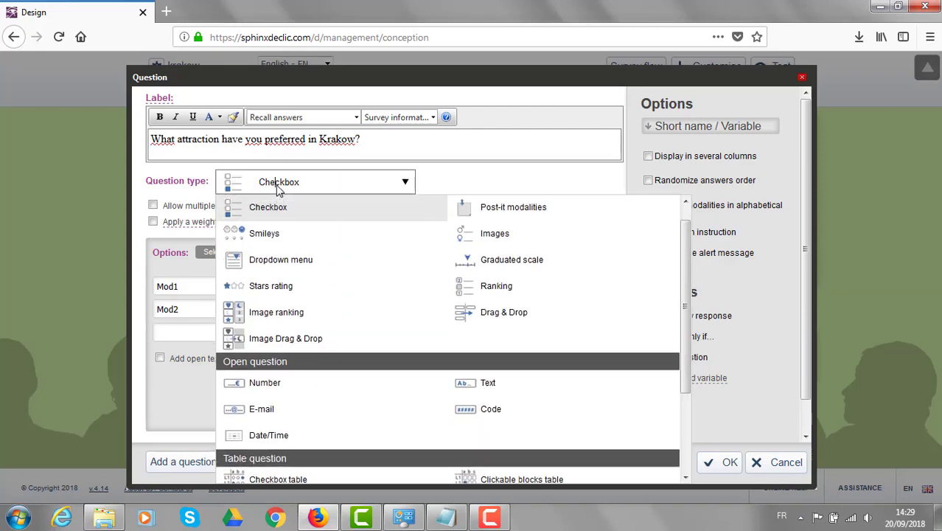
pyautogui.click(506, 239)
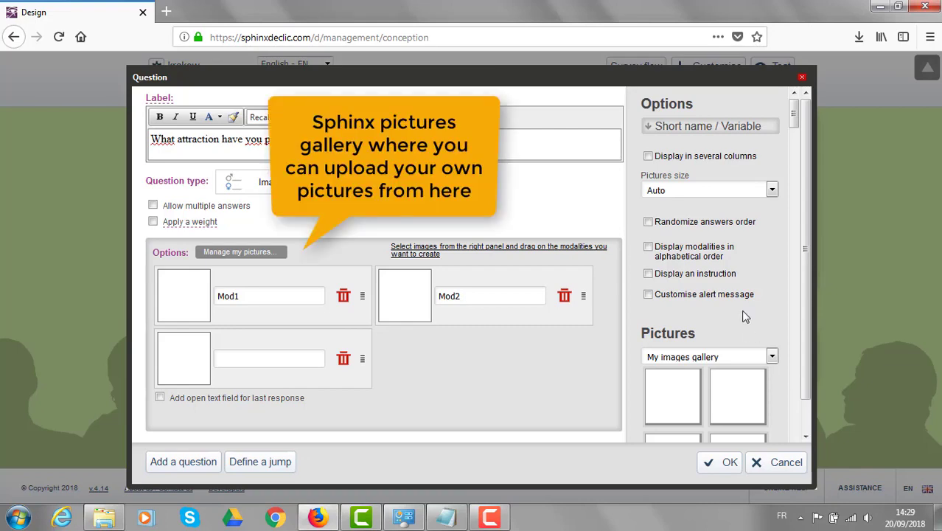
# Assign the street picture with trees from the image gallery to the first option and label it "Jewish district"
pyautogui.scroll(-8, 745, 315)
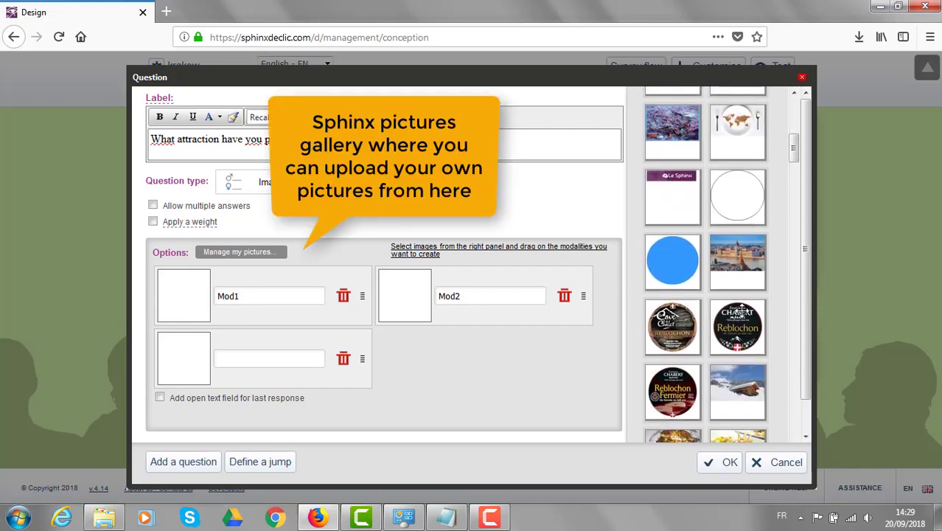
pyautogui.scroll(-10, 741, 314)
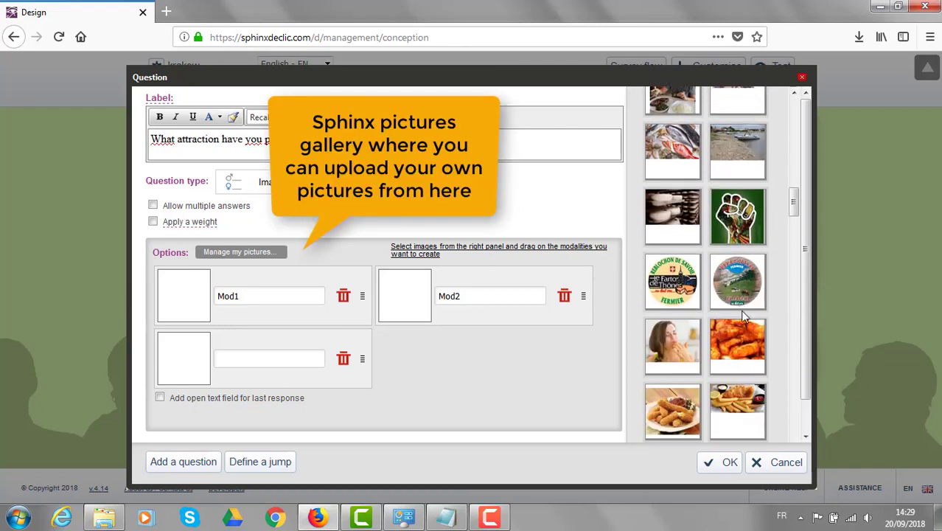
pyautogui.scroll(-10, 743, 314)
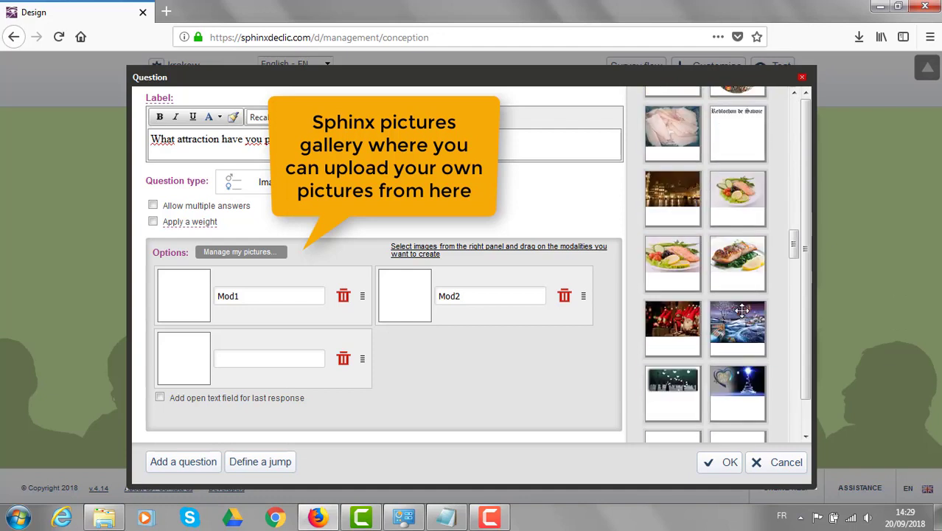
pyautogui.scroll(-5, 742, 310)
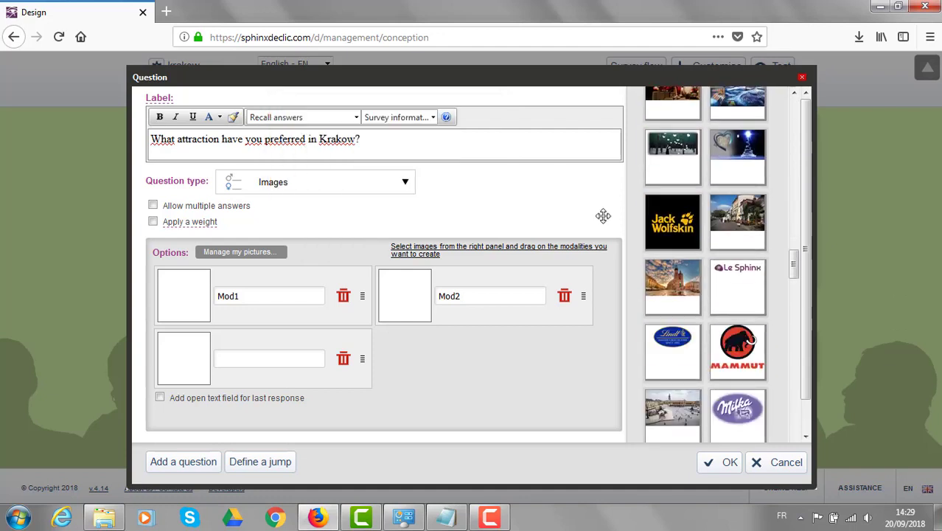
pyautogui.moveTo(603, 215); pyautogui.dragTo(343, 312)
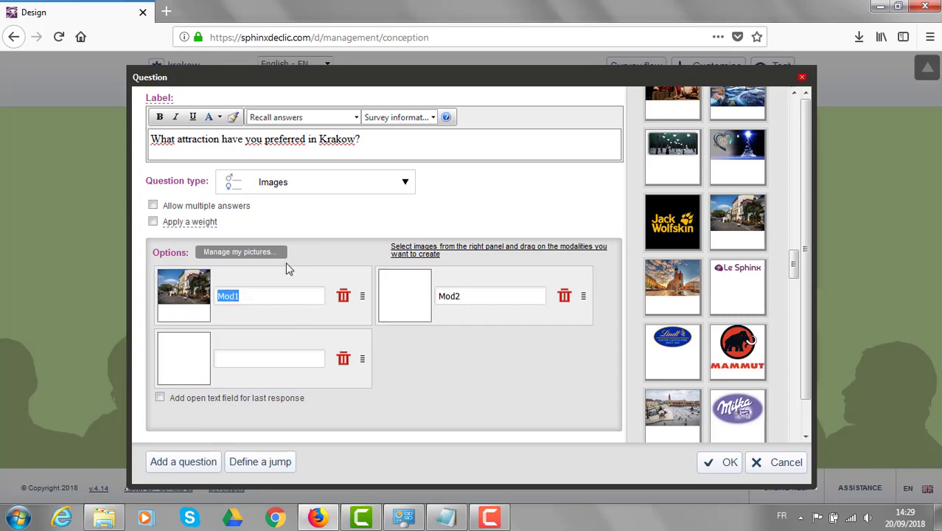
pyautogui.write('Jewish district')
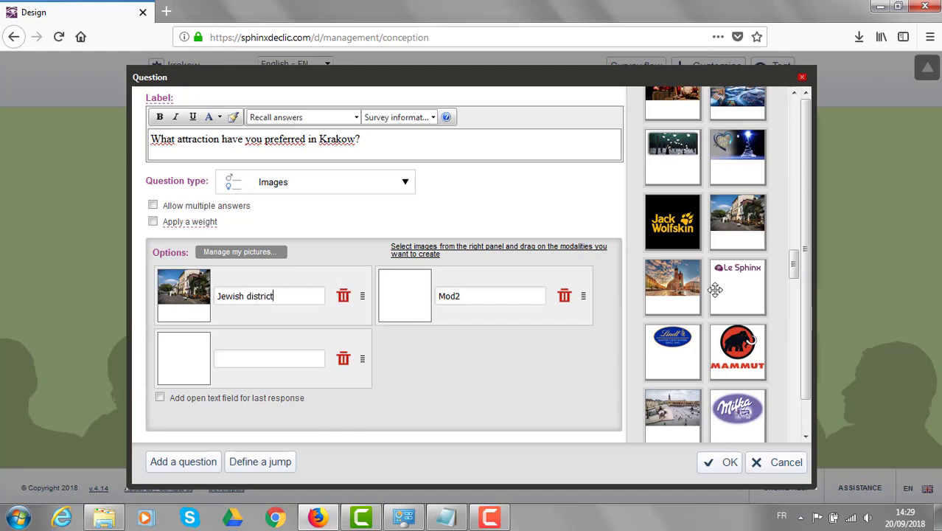
# Assign the church square picture to the second option and label it "Market square"
pyautogui.moveTo(664, 280); pyautogui.dragTo(408, 294)
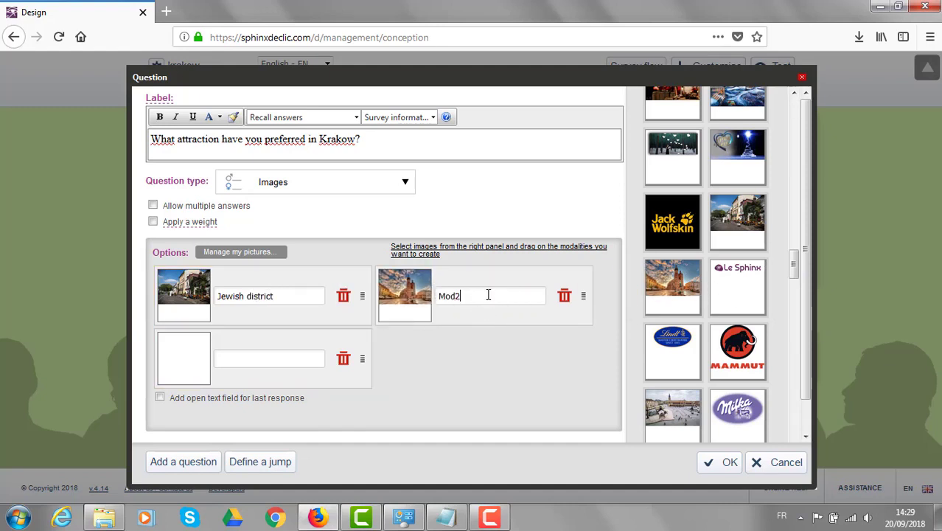
pyautogui.doubleClick(488, 295)
pyautogui.write('Market square')
# Add the gallery's river picture as the third answer option and the castle picture as the fourth
pyautogui.moveTo(794, 267); pyautogui.dragTo(817, 462)
pyautogui.moveTo(670, 317); pyautogui.dragTo(190, 352)
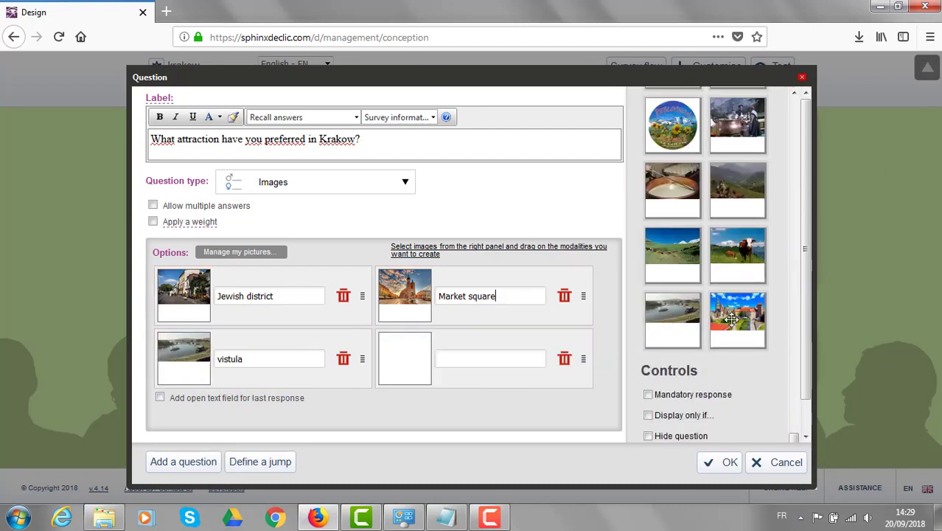
pyautogui.moveTo(733, 318); pyautogui.dragTo(400, 357)
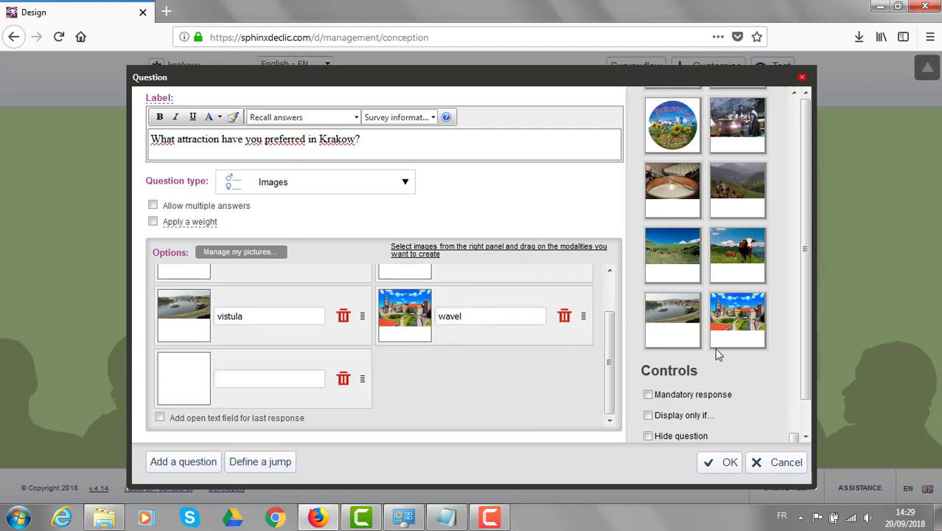
# Display the image answers in 2 columns and set the pictures size to 72
pyautogui.scroll(-10, 719, 354)
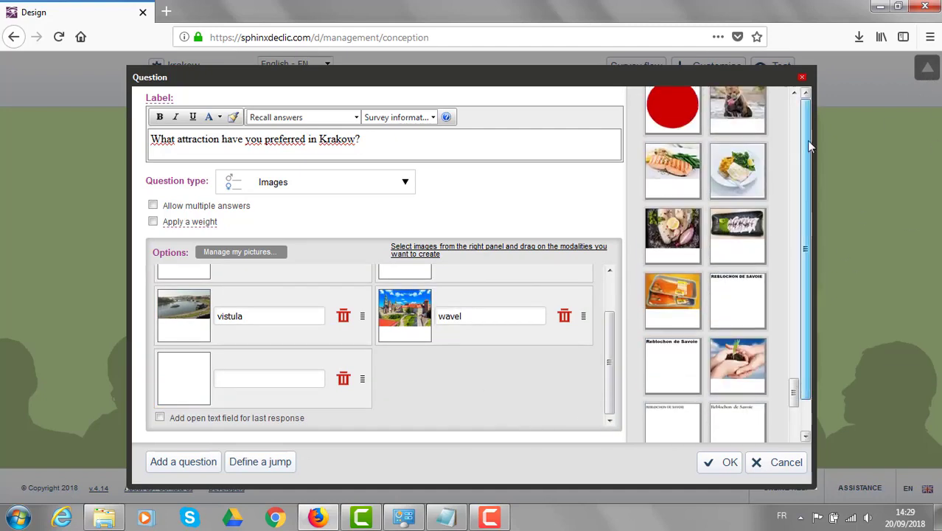
pyautogui.scroll(8, 668, 233)
pyautogui.scroll(8, 667, 233)
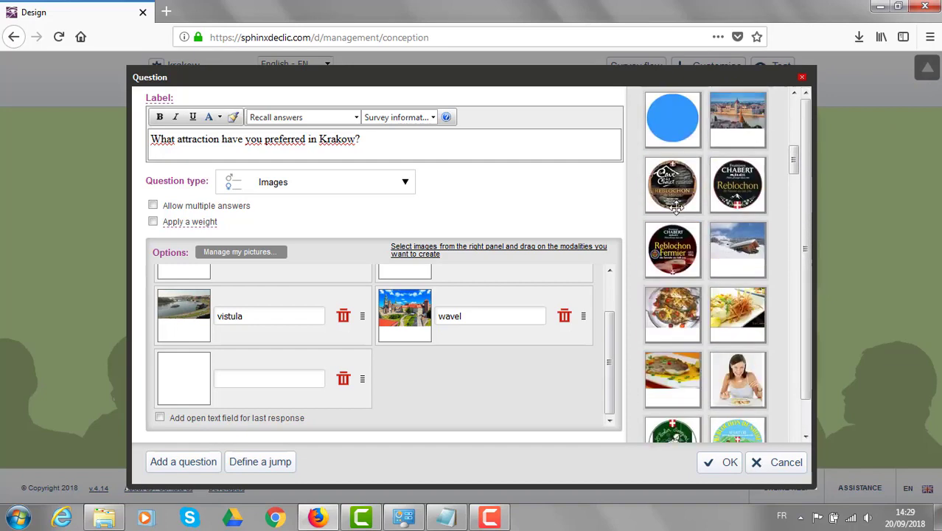
pyautogui.click(648, 156)
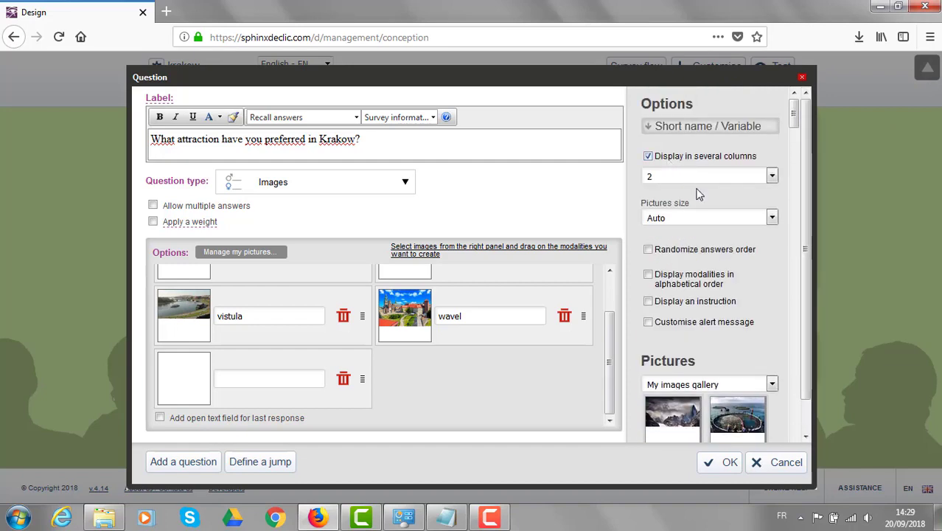
pyautogui.click(774, 221)
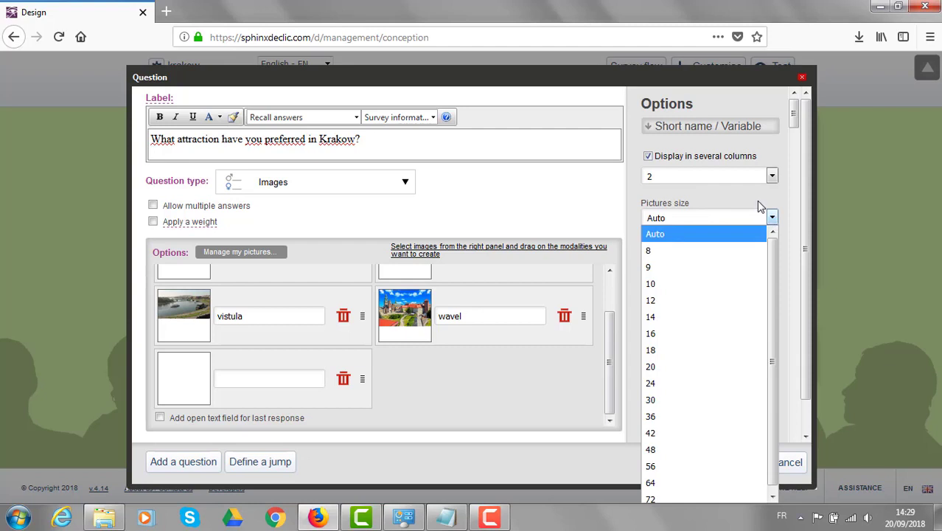
pyautogui.click(688, 491)
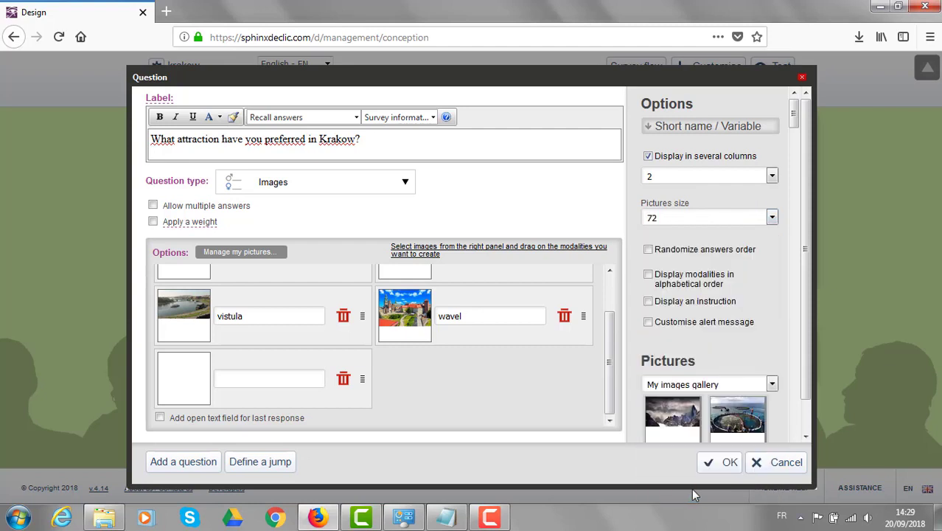
# Save the image question and add a Drag & Drop question below it labelled "Please rank your 3 favorite cities in Poland"
pyautogui.click(724, 465)
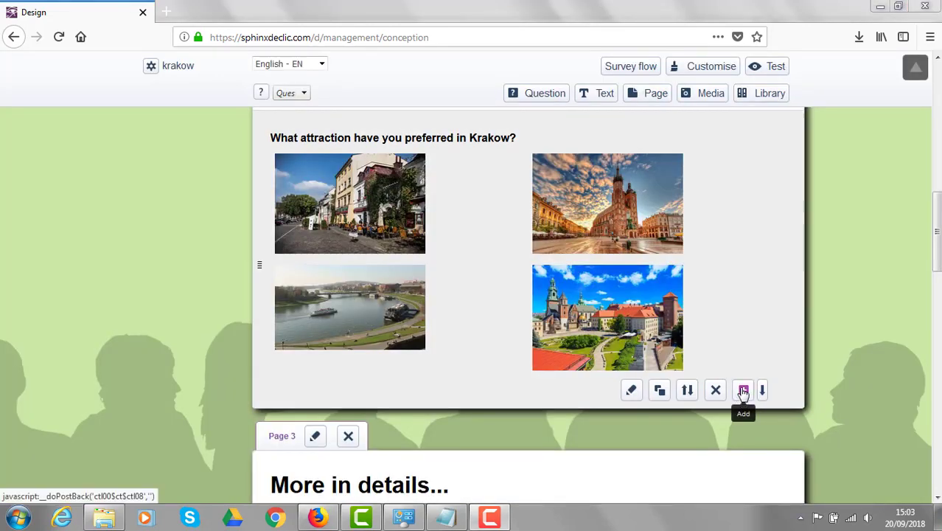
pyautogui.click(743, 391)
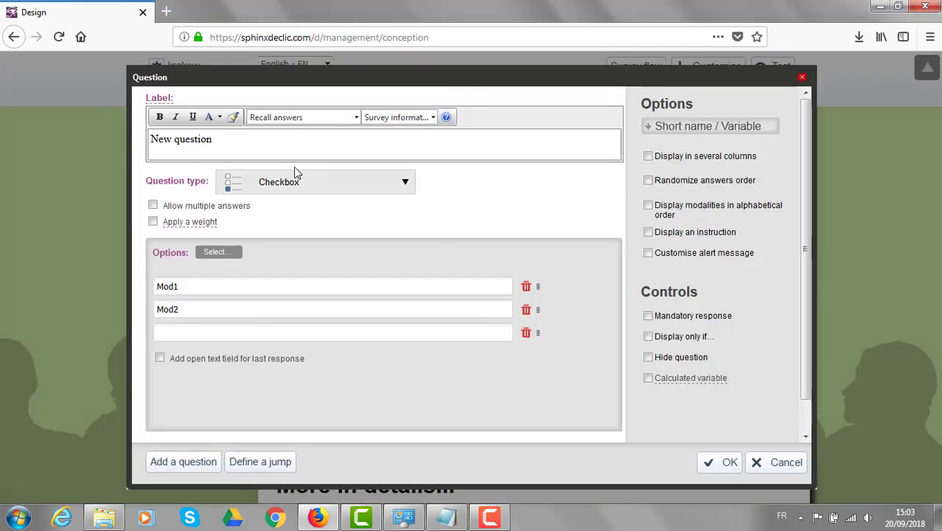
pyautogui.moveTo(212, 139); pyautogui.dragTo(3, 107)
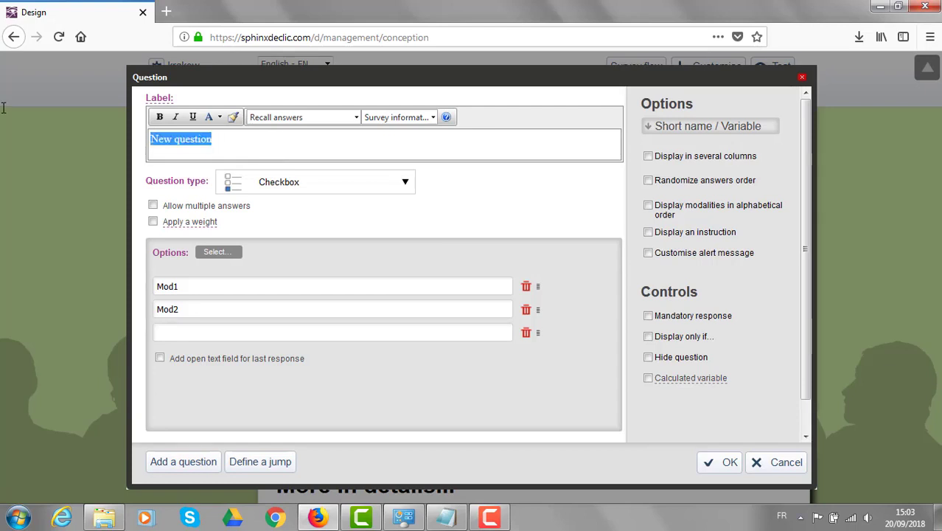
pyautogui.write('Please rank your 3 favorite cities in Poland')
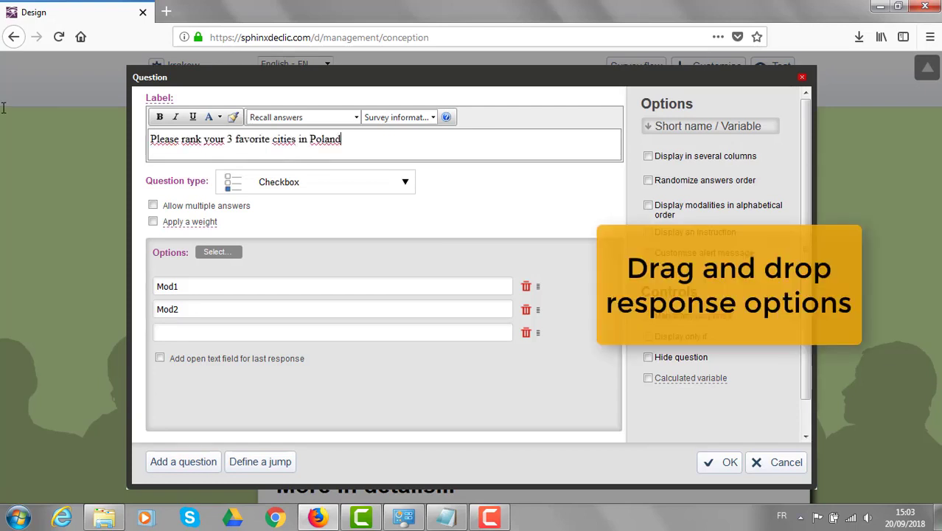
pyautogui.click(306, 185)
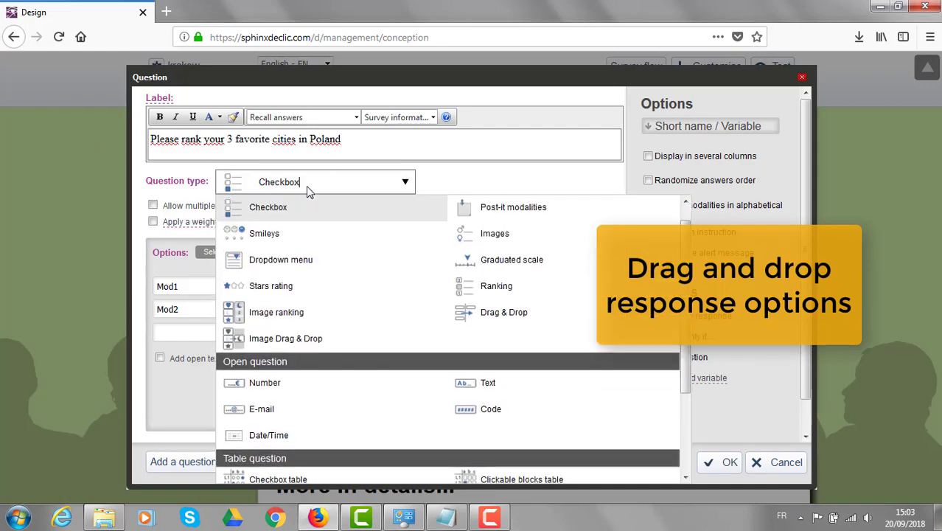
pyautogui.click(481, 313)
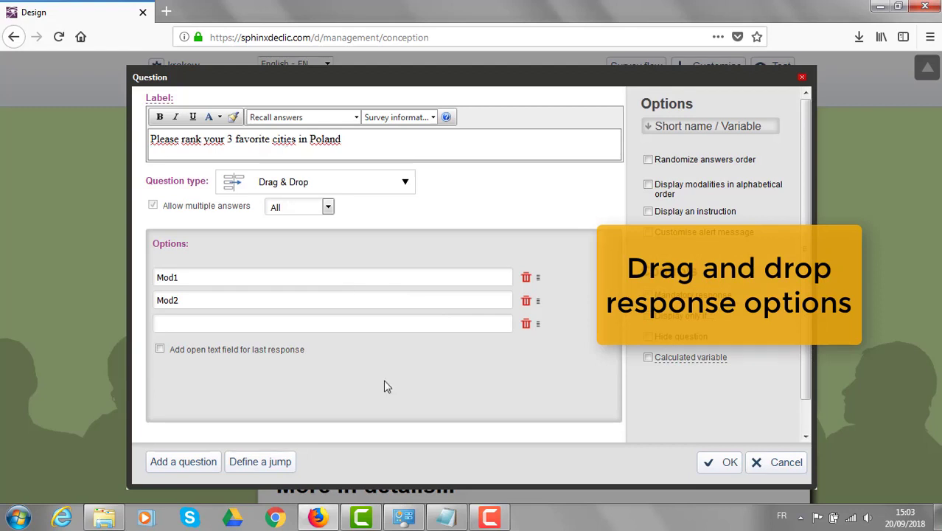
# Replace the placeholder answer options with the list of Polish cities, Warsaw to Białystok, copied from the Notepad (Bloc-notes) file
pyautogui.click(447, 518)
pyautogui.moveTo(571, 145); pyautogui.dragTo(2, 170)
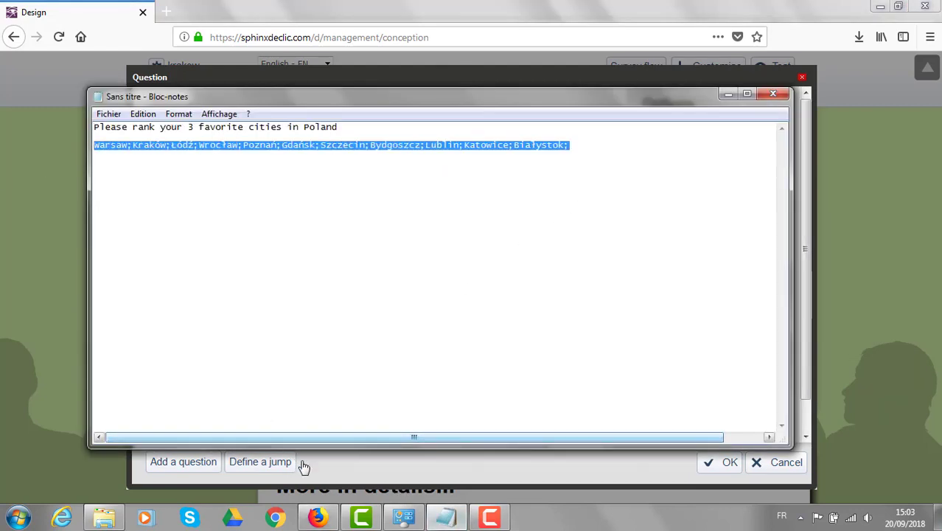
pyautogui.click(318, 517)
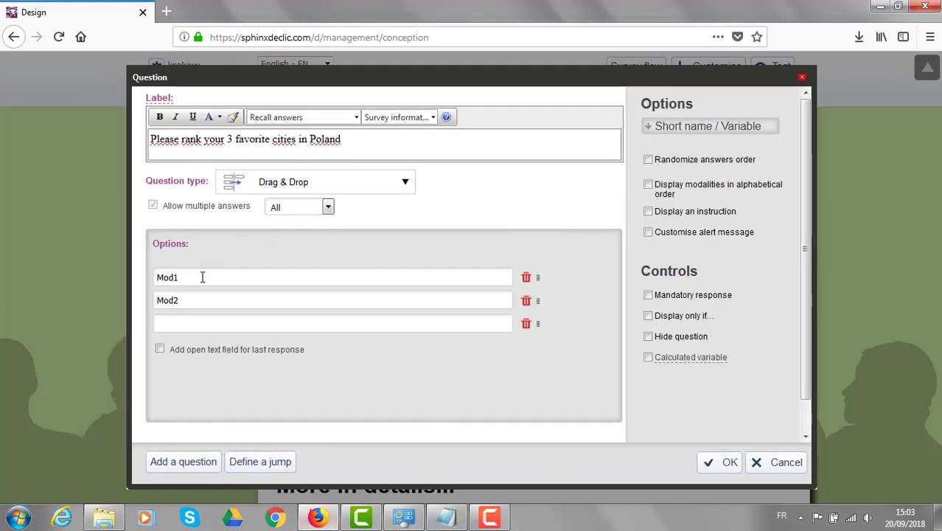
pyautogui.moveTo(202, 275); pyautogui.dragTo(83, 276)
pyautogui.hotkey('ctrl', 'v')
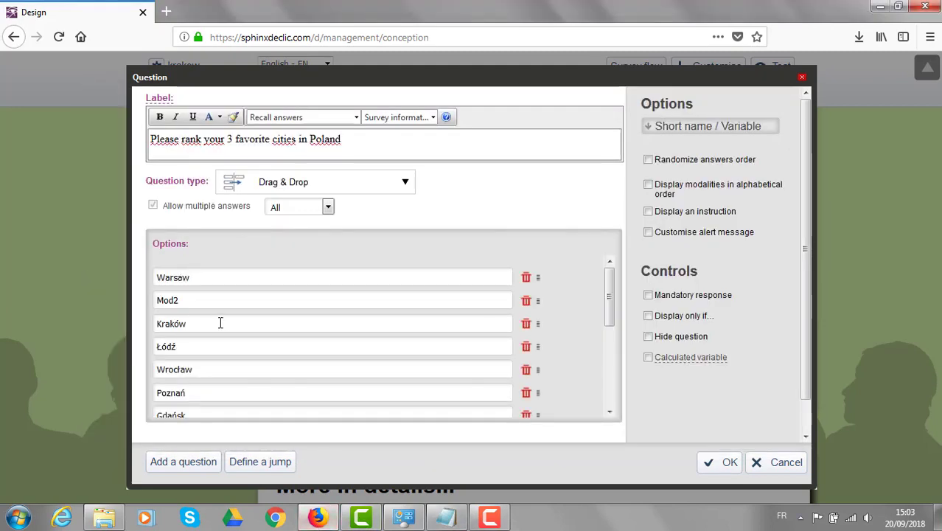
pyautogui.click(525, 303)
pyautogui.scroll(-5, 317, 347)
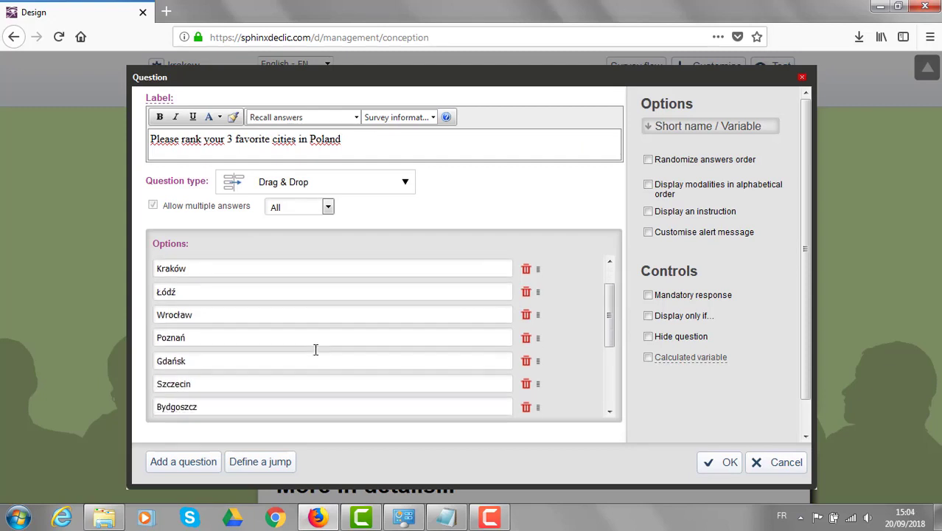
pyautogui.scroll(5, 317, 353)
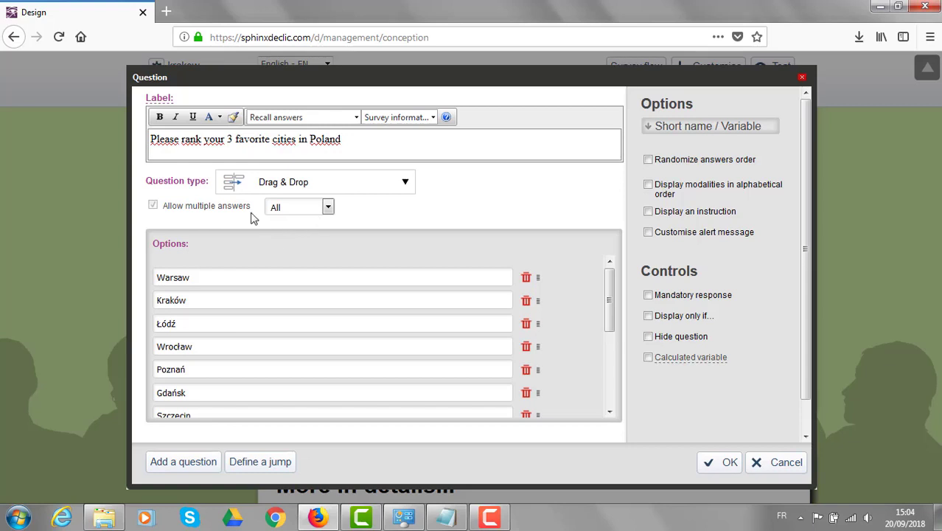
# Limit the city ranking to a set number of 3 answers and save the question
pyautogui.click(327, 207)
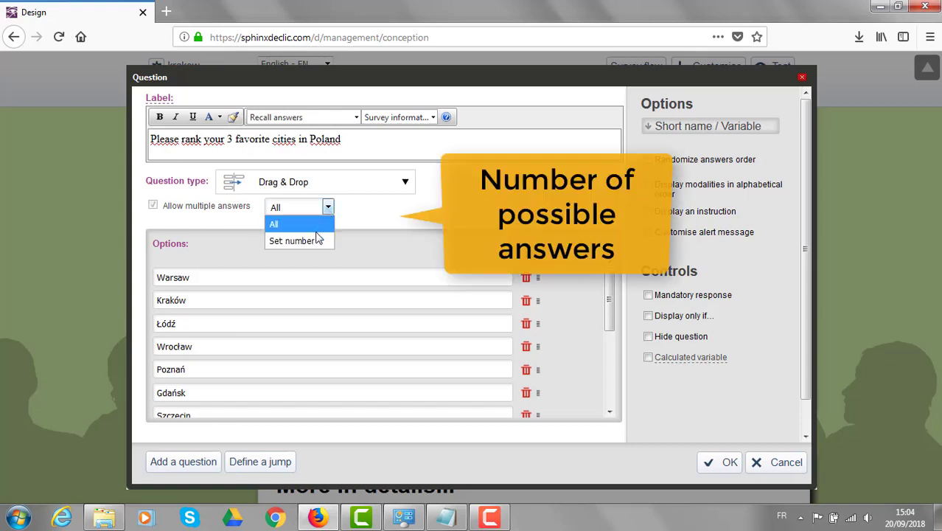
pyautogui.click(317, 241)
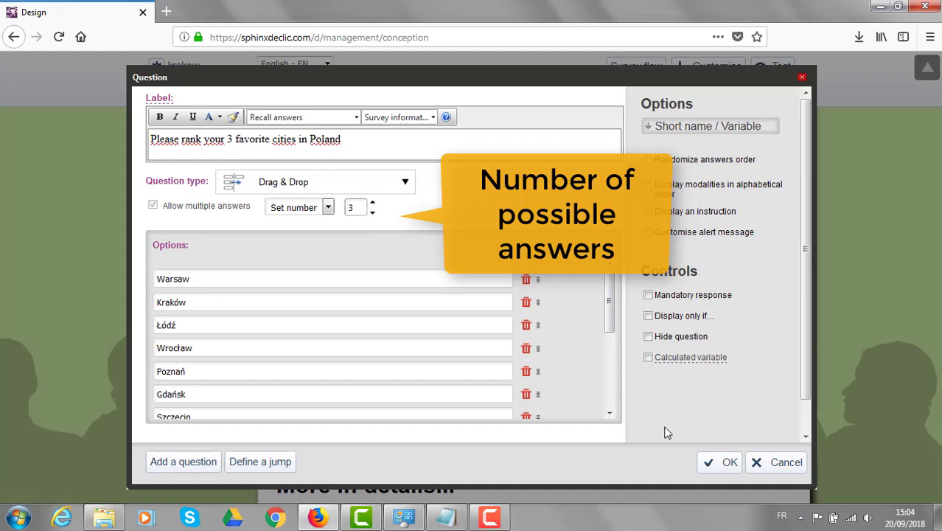
pyautogui.click(711, 462)
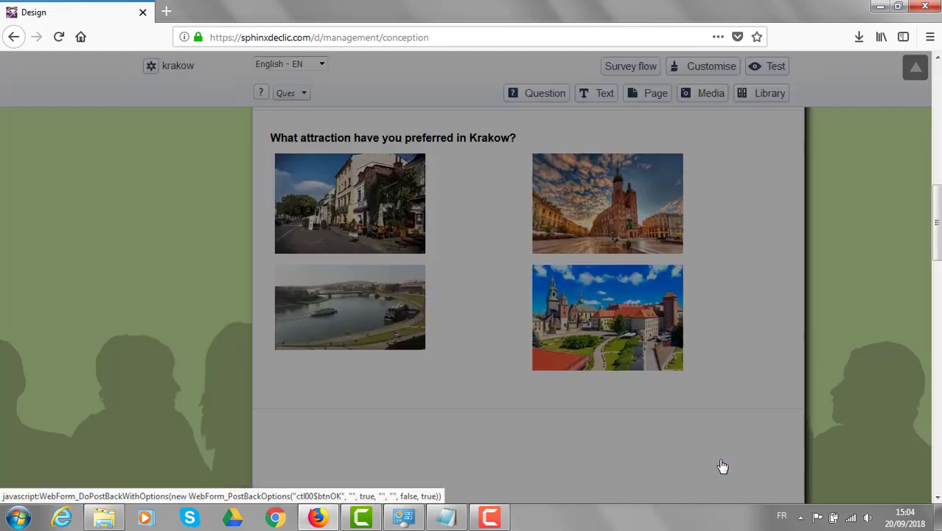
# Add a question to the "More in details..." page labelled "Give your opinion about Krakow on the following items. Krakow is..."
pyautogui.scroll(-4, 678, 396)
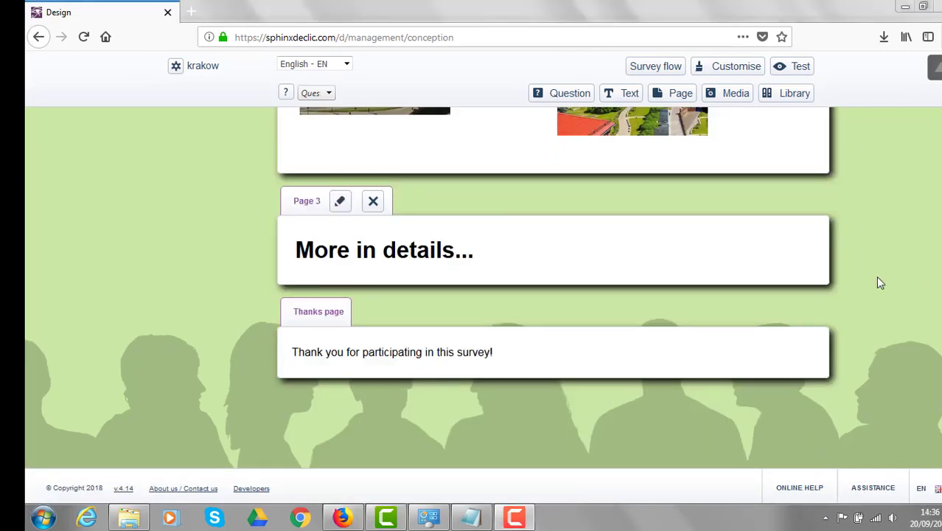
pyautogui.moveTo(789, 276)
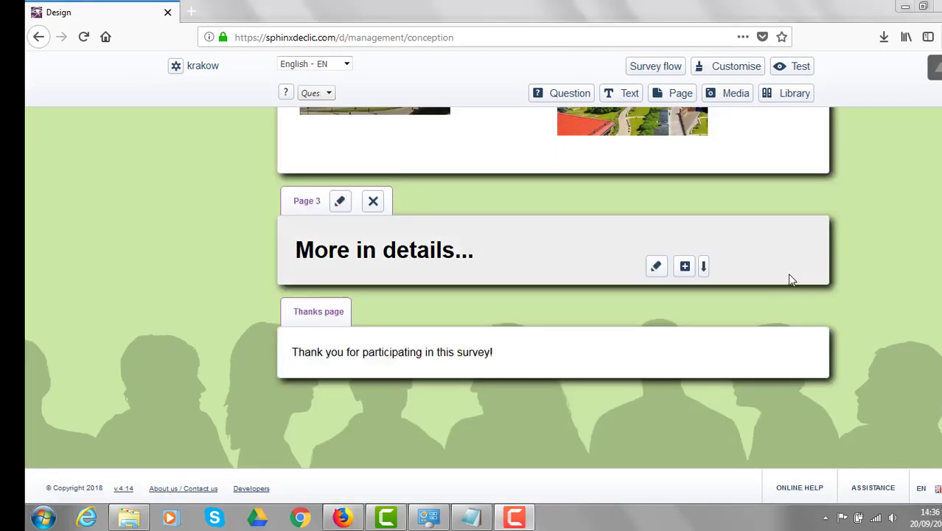
pyautogui.click(685, 267)
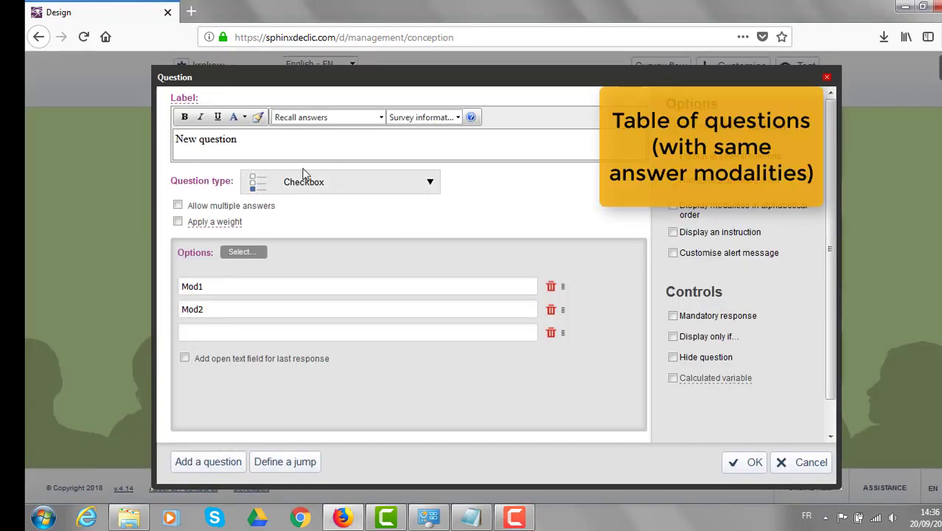
pyautogui.moveTo(238, 139); pyautogui.dragTo(103, 140)
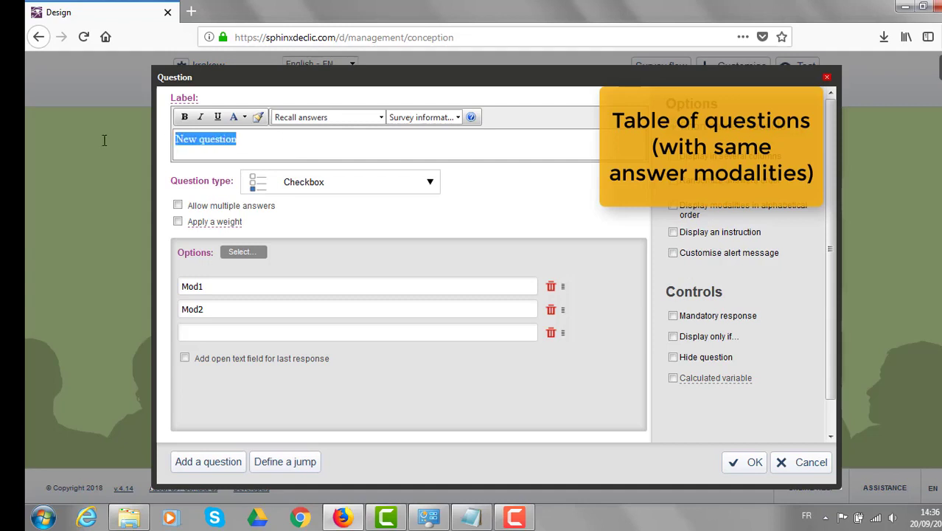
pyautogui.write('Give your opinion about Krakow on the following items. Krakow is...')
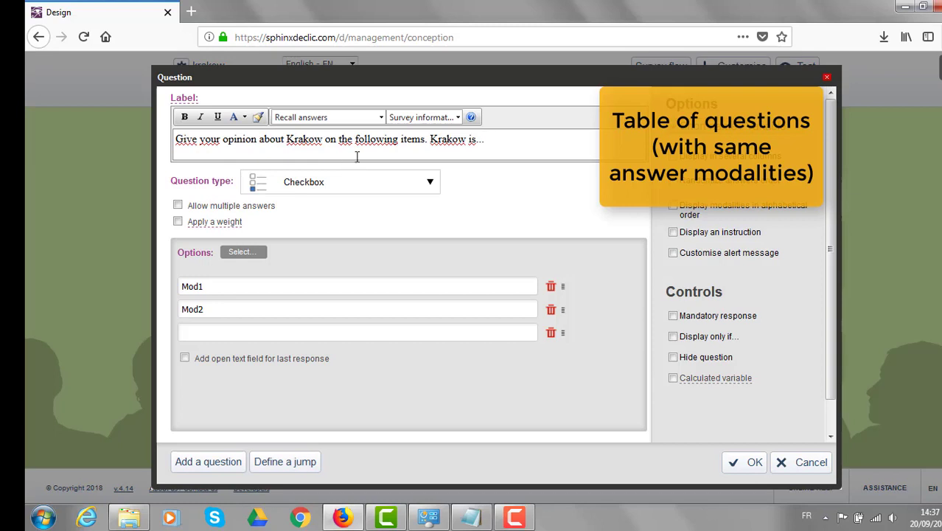
# Change the Krakow opinion question's type to Clickable blocks table
pyautogui.click(417, 187)
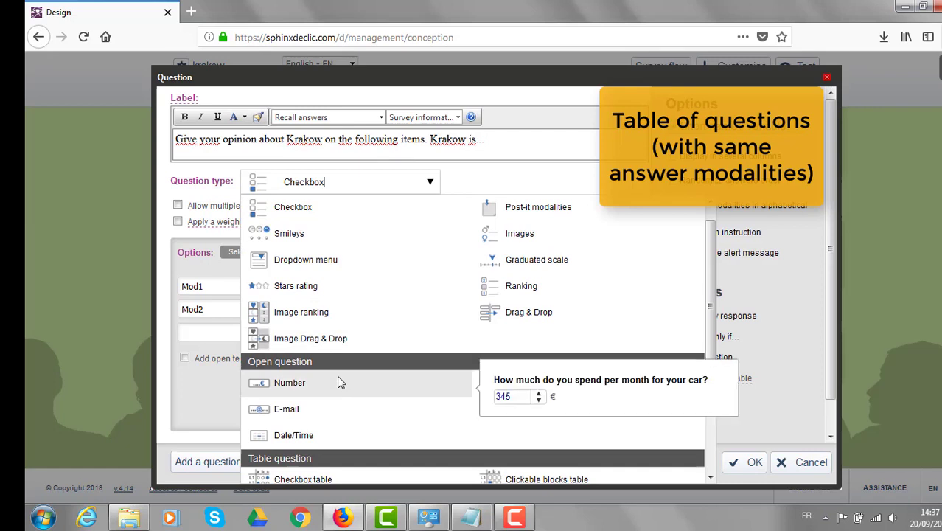
pyautogui.scroll(-3, 339, 382)
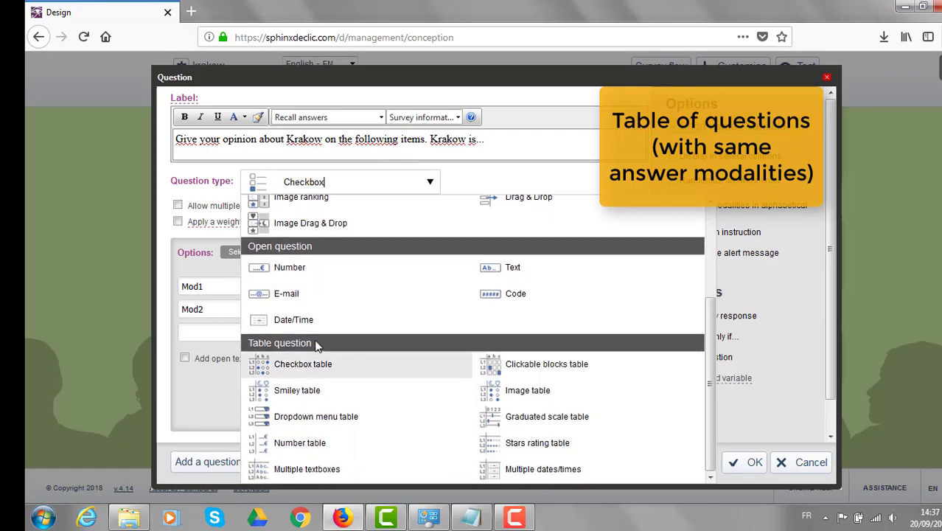
pyautogui.moveTo(540, 376)
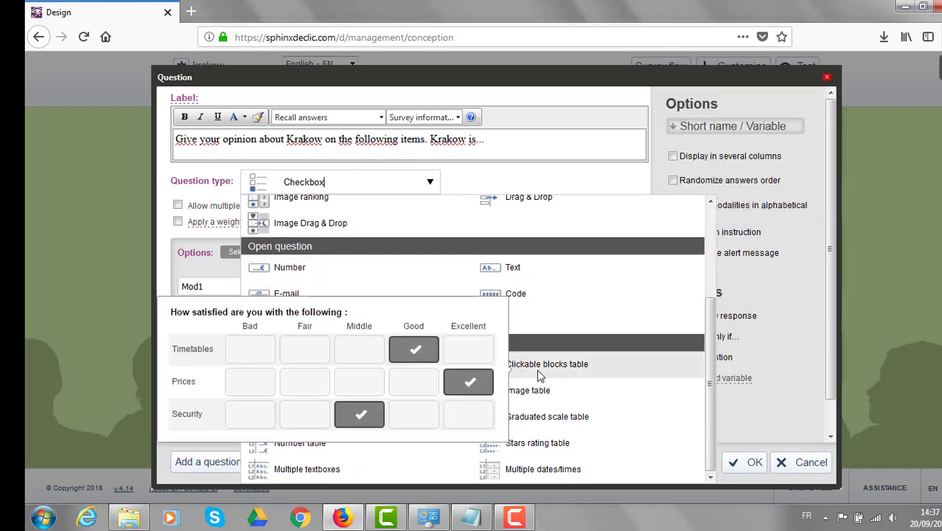
pyautogui.click(540, 376)
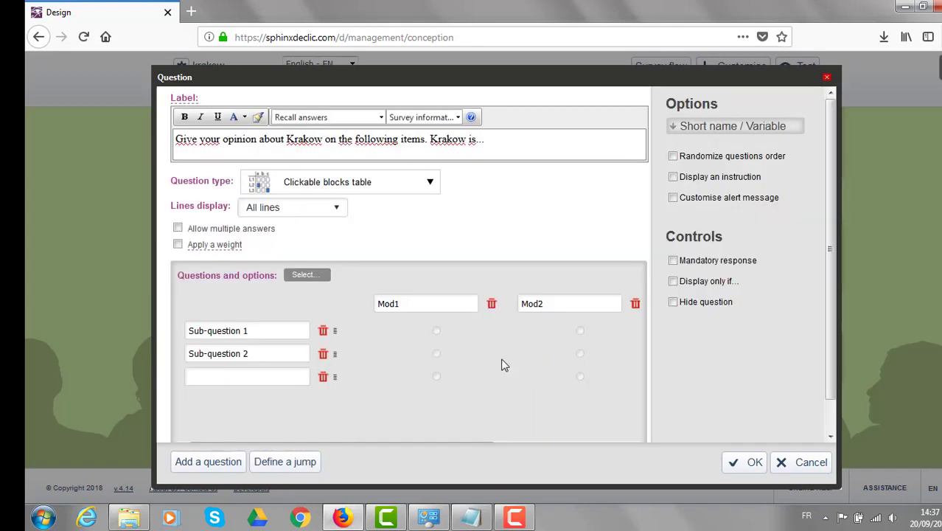
# Name the table's sub-question rows Clean, Safe, Dynamic, Beautiful and Cultural
pyautogui.moveTo(298, 334); pyautogui.dragTo(76, 337)
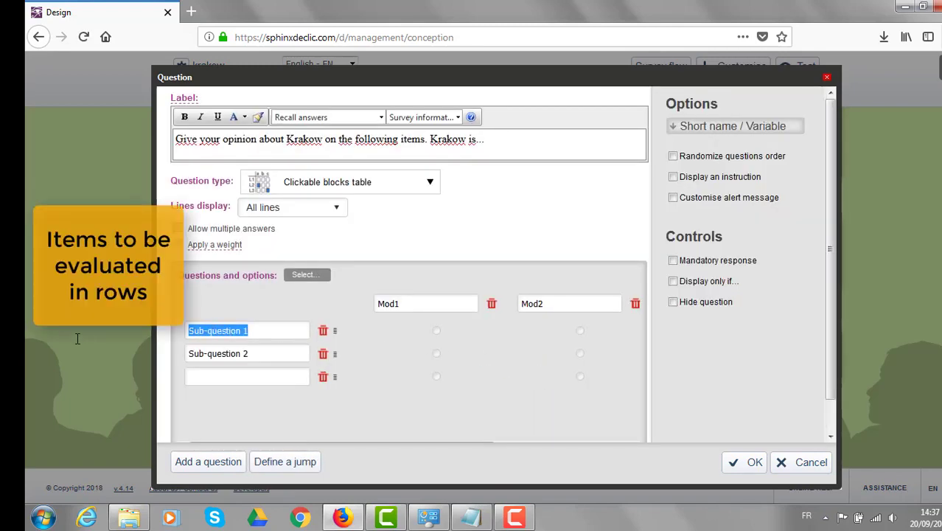
pyautogui.write('Clean')
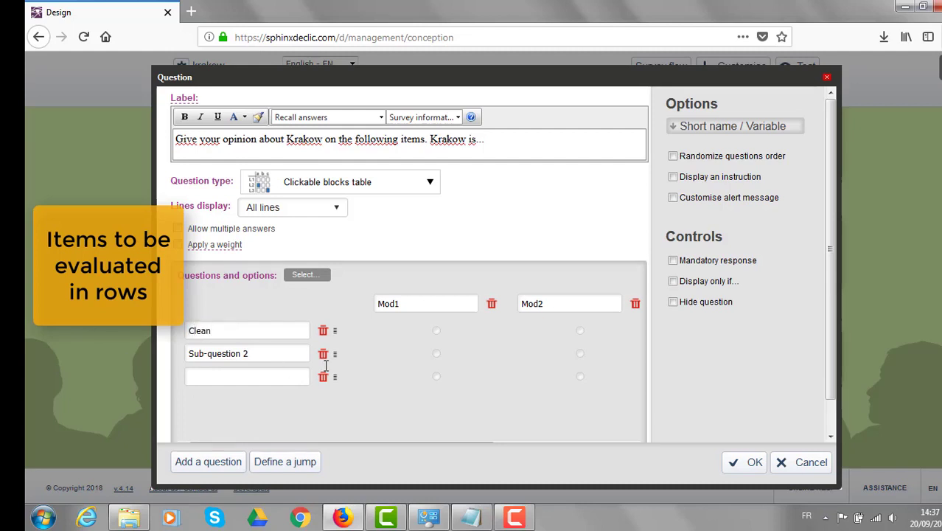
pyautogui.moveTo(302, 352); pyautogui.dragTo(133, 352)
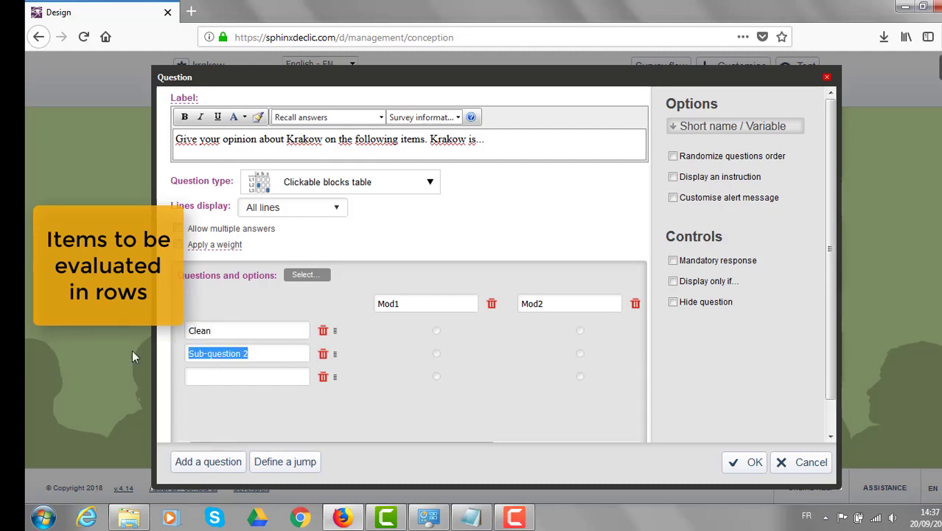
pyautogui.write('Safe')
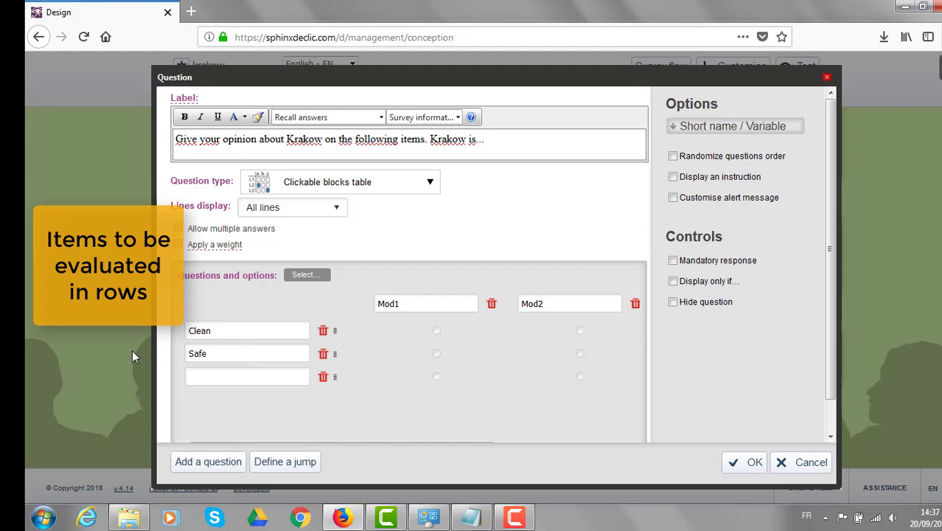
pyautogui.click(204, 375)
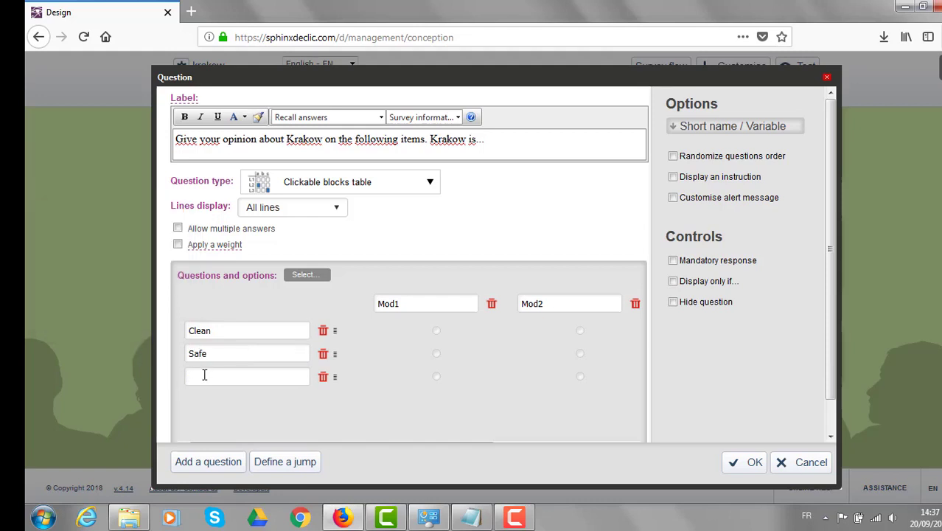
pyautogui.write('Dynami')
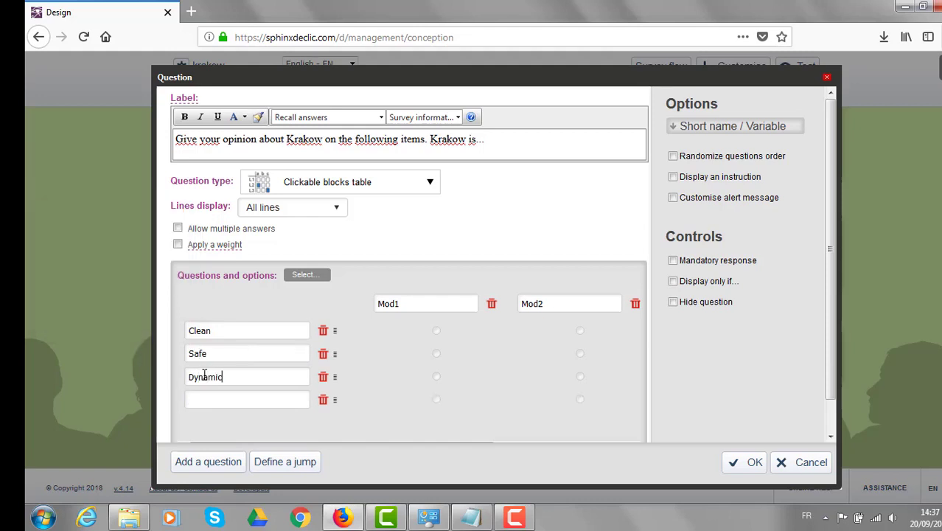
pyautogui.write('c')
pyautogui.click(221, 401)
pyautogui.write('Beautiful')
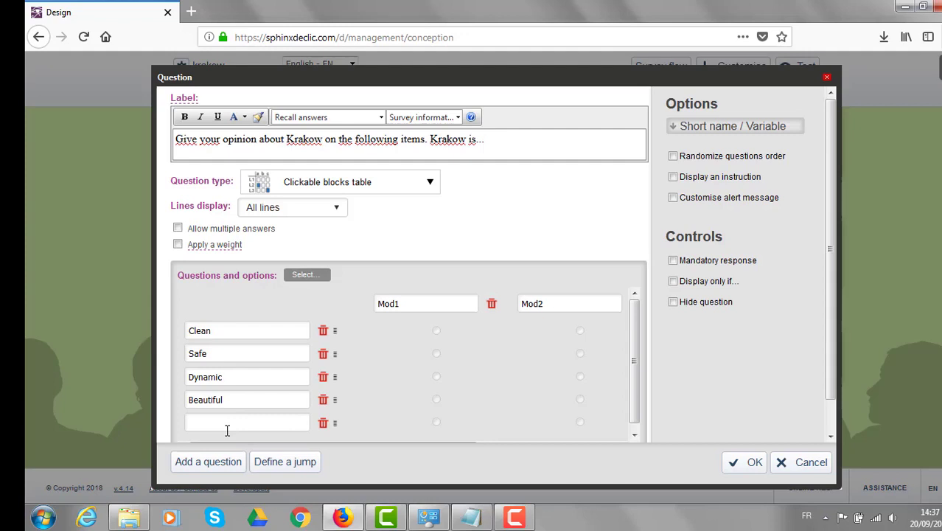
pyautogui.click(226, 425)
pyautogui.write('Cultural')
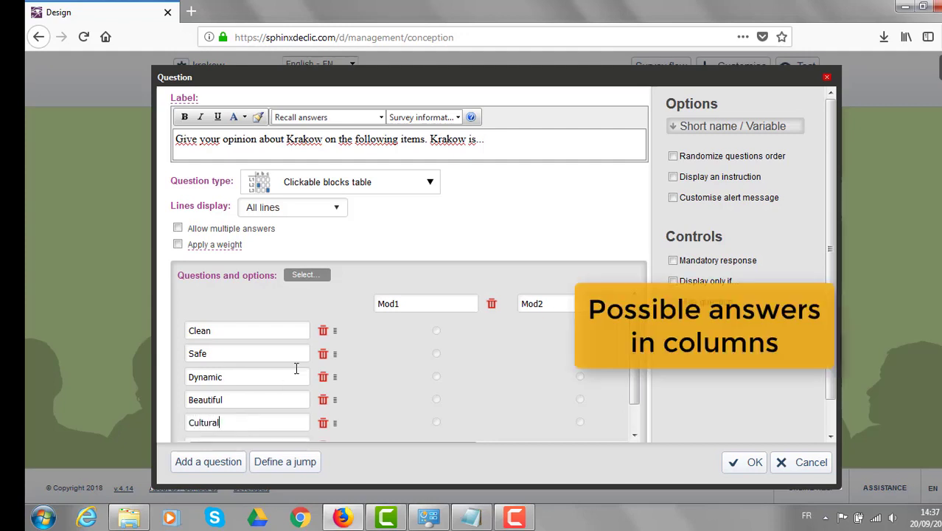
# Apply the predefined scale "Strongly disagree ; Disagree ; Agree ; Strongly agree" to the table's answer columns and save the question
pyautogui.click(304, 275)
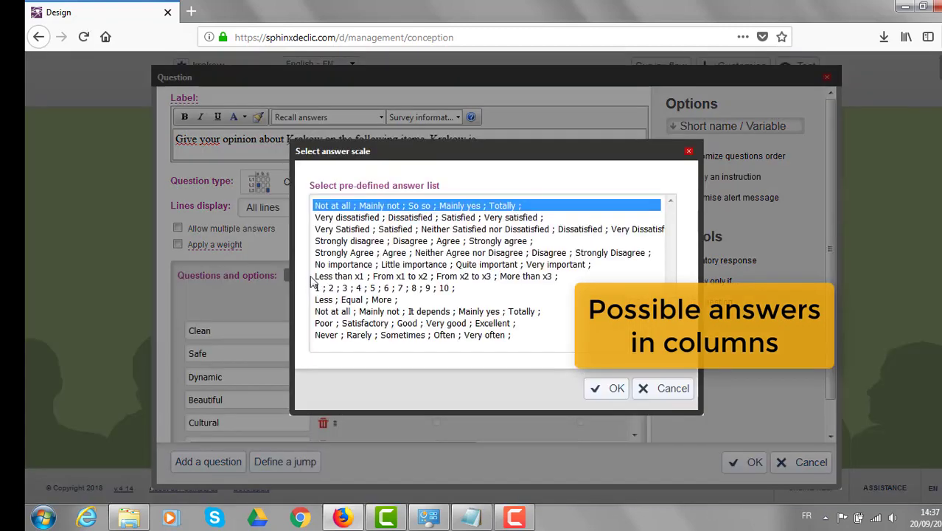
pyautogui.click(361, 241)
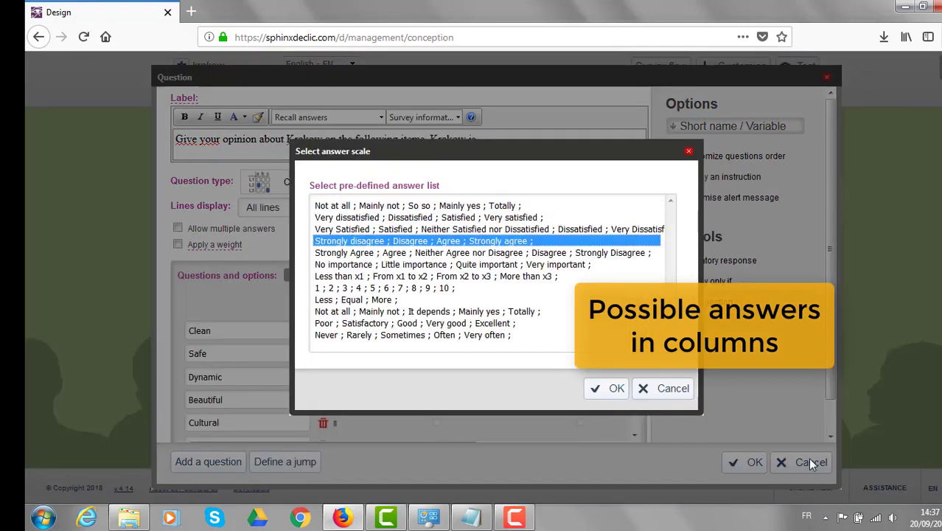
pyautogui.click(611, 390)
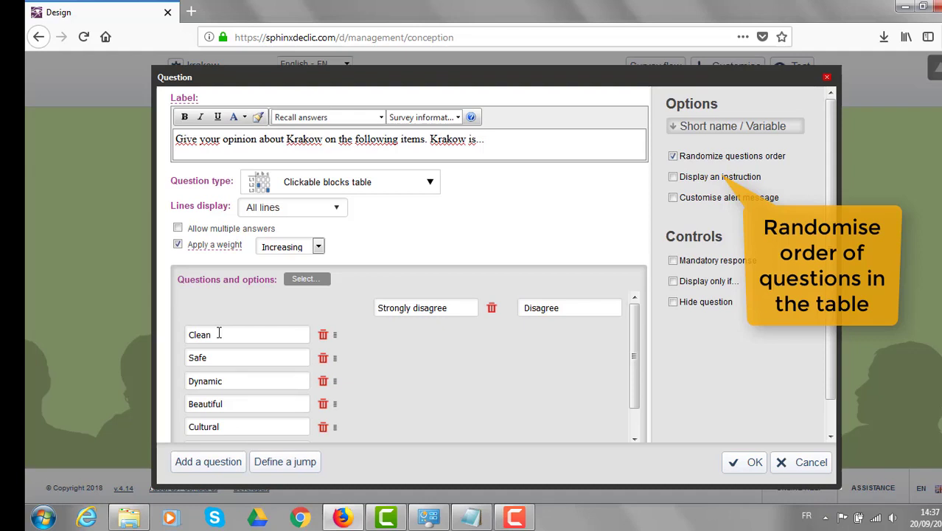
pyautogui.click(745, 464)
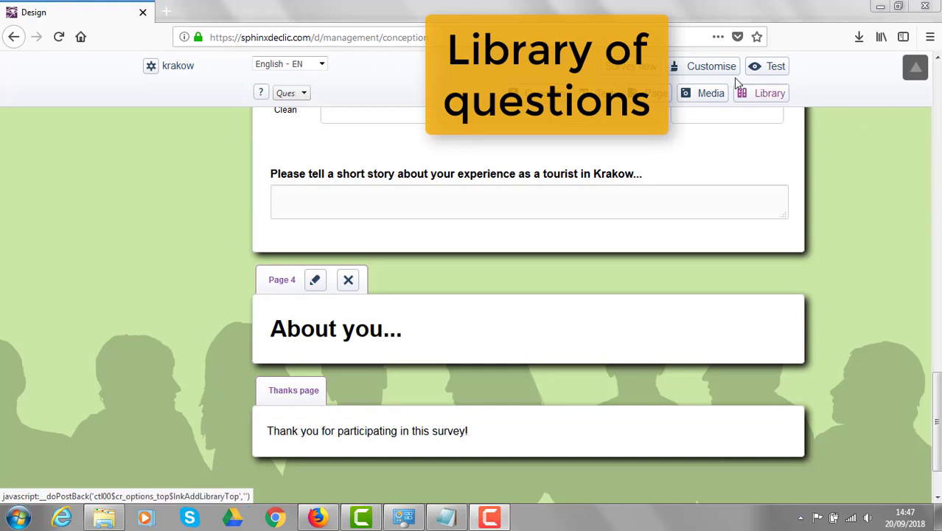
# Copy the sex, age-bracket and country-of-residence questions from the Declic library, inserting them at the end of the survey
pyautogui.click(763, 95)
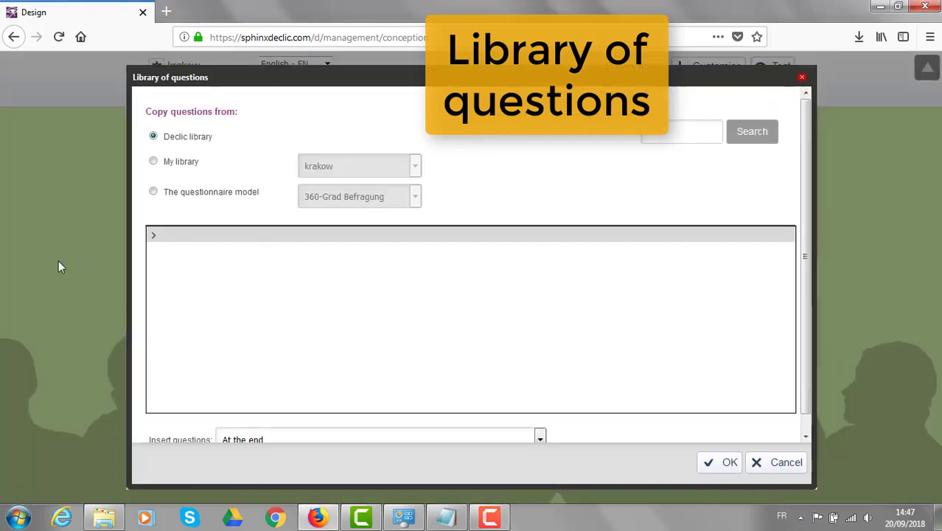
pyautogui.click(154, 236)
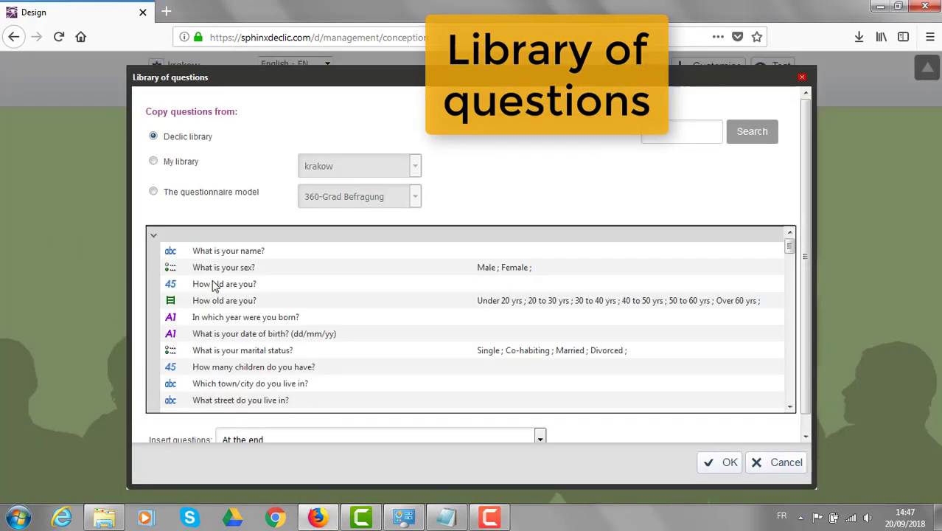
pyautogui.click(306, 275)
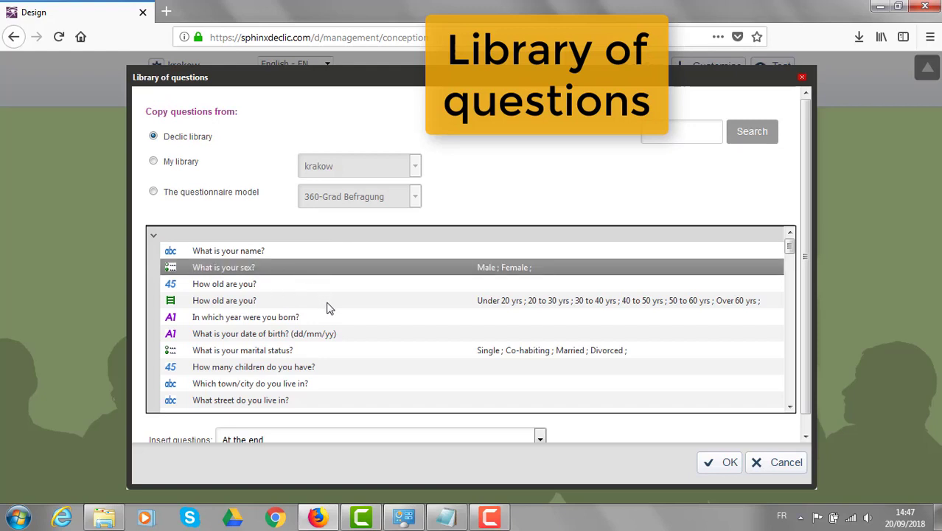
pyautogui.click(326, 303)
pyautogui.scroll(-1, 374, 339)
pyautogui.scroll(-5, 375, 334)
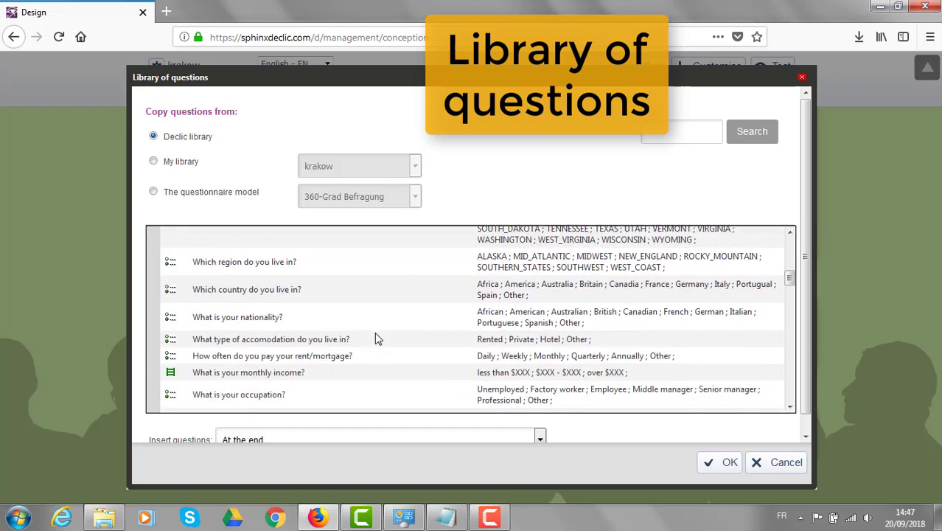
pyautogui.click(413, 296)
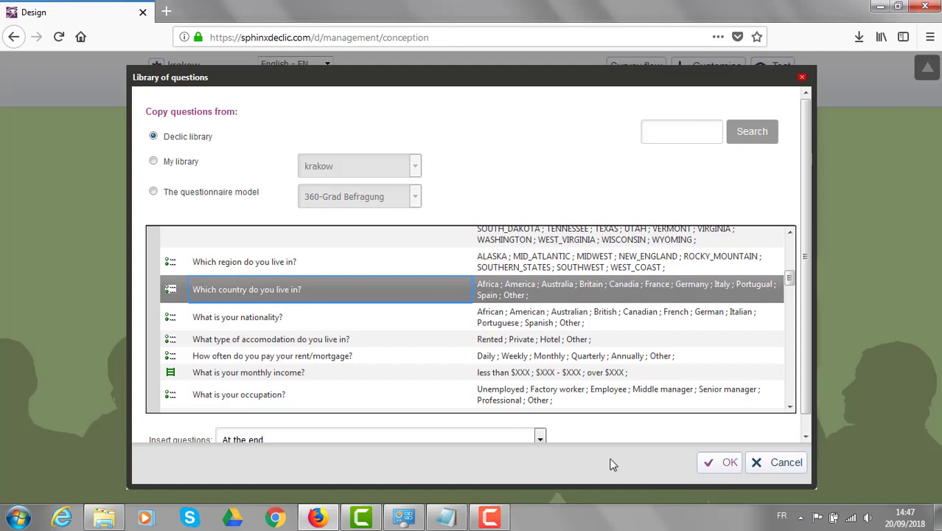
pyautogui.scroll(-1, 548, 442)
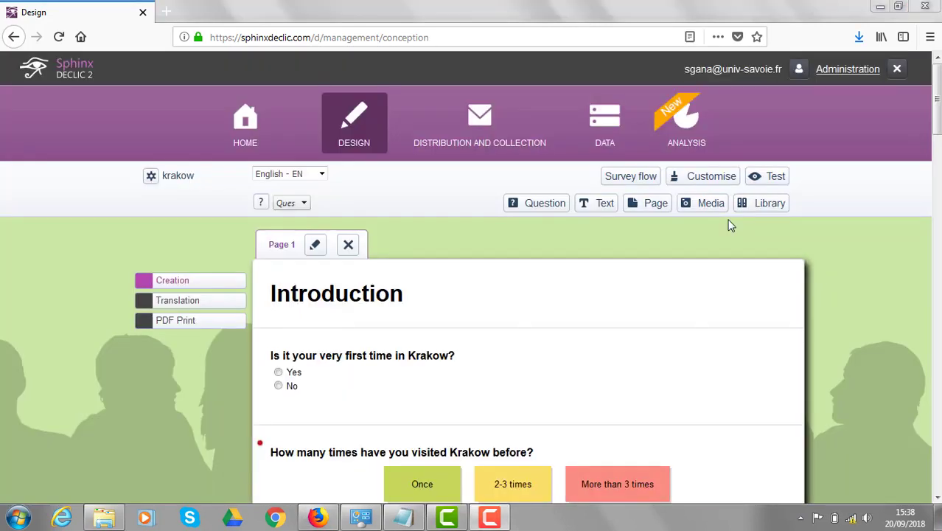
# Test the survey in English, answering No and Once on the Introduction page and continuing to the second page
pyautogui.click(769, 179)
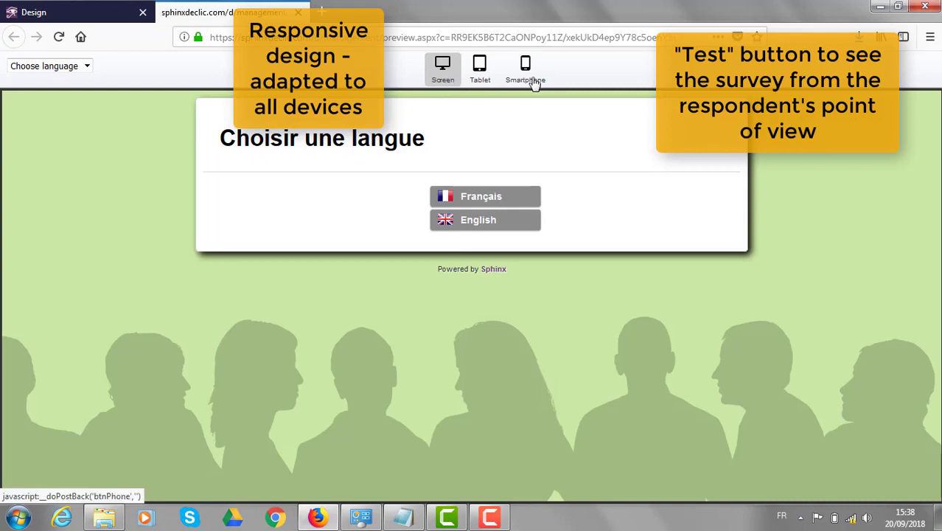
pyautogui.click(490, 223)
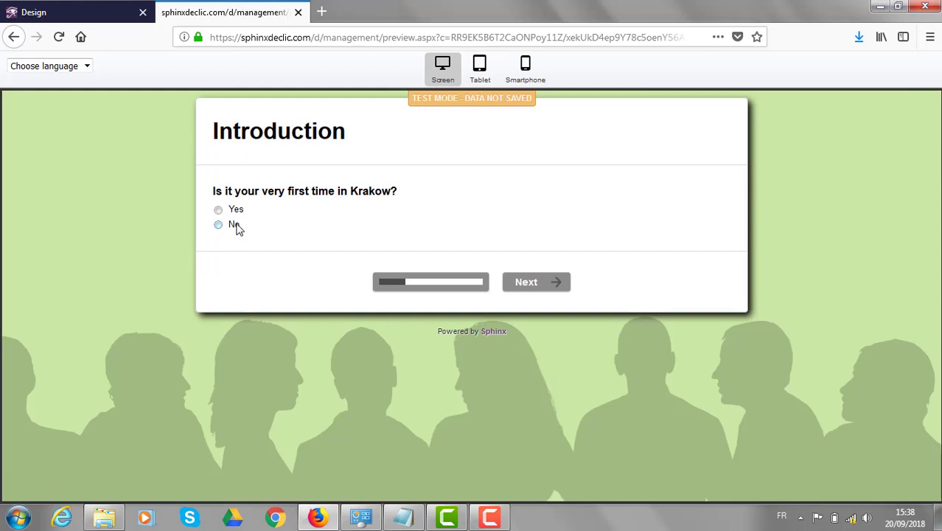
pyautogui.click(233, 227)
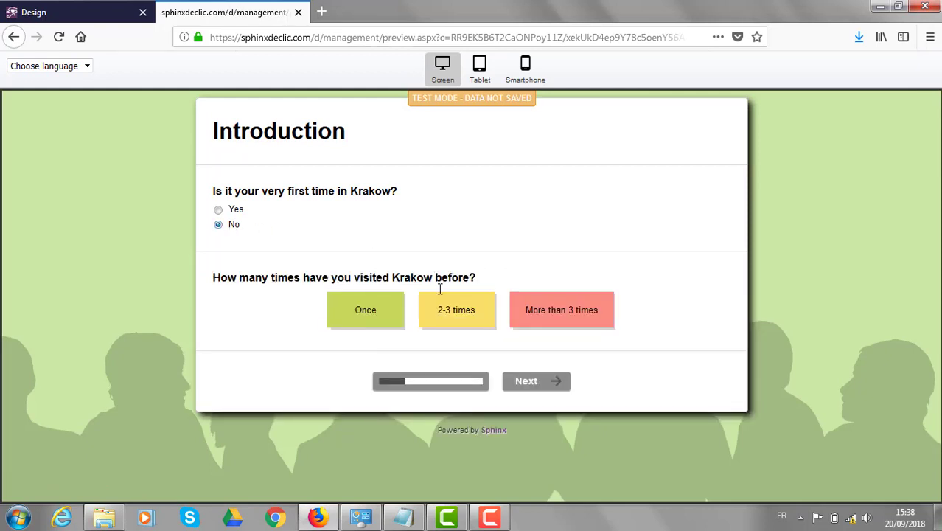
pyautogui.click(378, 321)
pyautogui.click(531, 381)
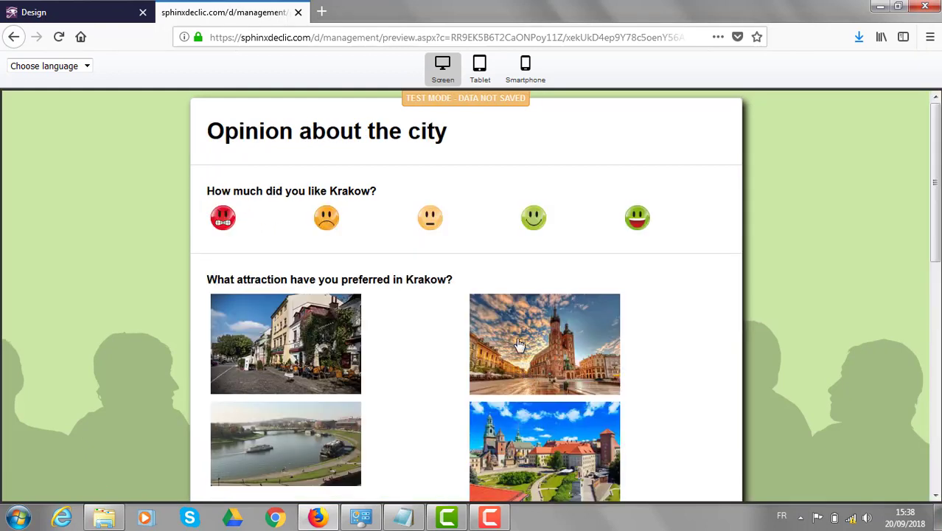
# Test the liking and attraction questions by choosing the neutral smiley and the castle picture
pyautogui.click(428, 232)
pyautogui.scroll(-3, 599, 322)
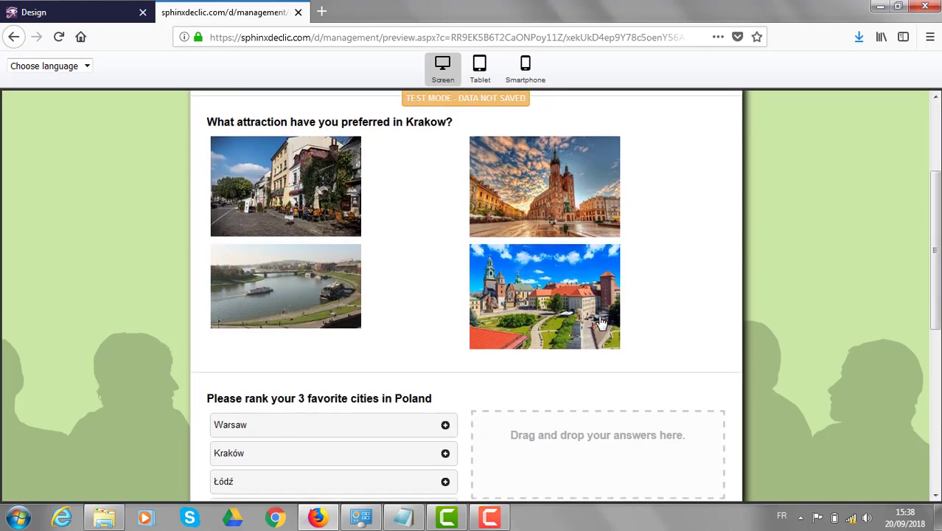
pyautogui.click(563, 306)
pyautogui.scroll(-3, 564, 310)
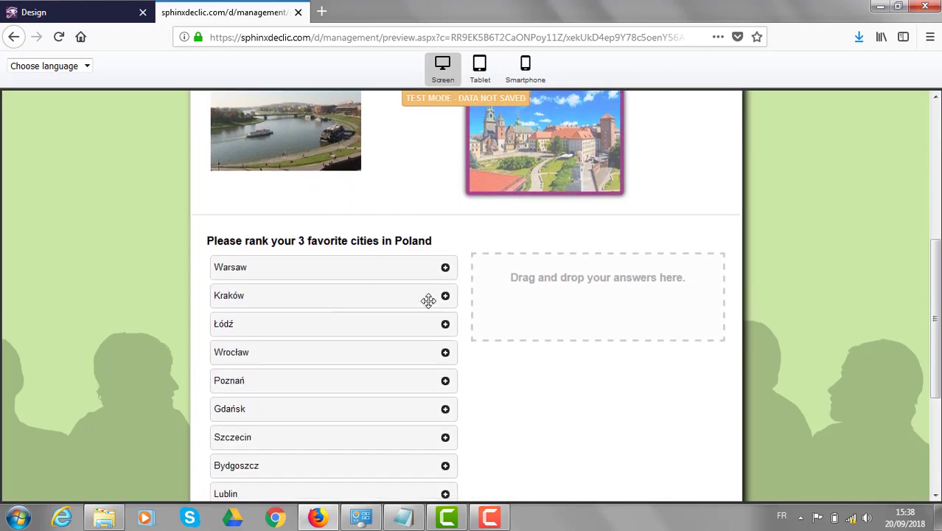
# Test the city ranking with Kraków, Wrocław and Gdańsk in that order, and continue to the third page
pyautogui.moveTo(426, 297); pyautogui.dragTo(536, 290)
pyautogui.click(430, 323)
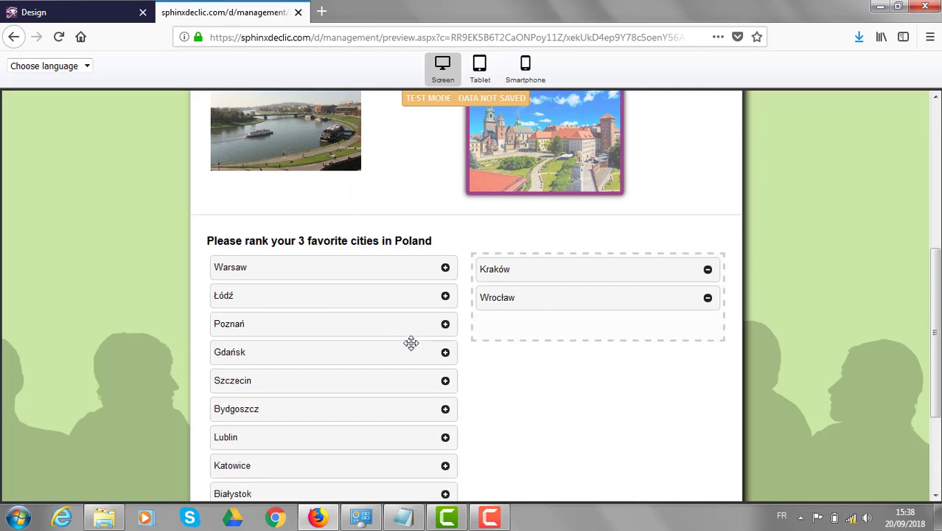
pyautogui.moveTo(411, 343); pyautogui.dragTo(550, 313)
pyautogui.scroll(-3, 549, 314)
pyautogui.click(590, 411)
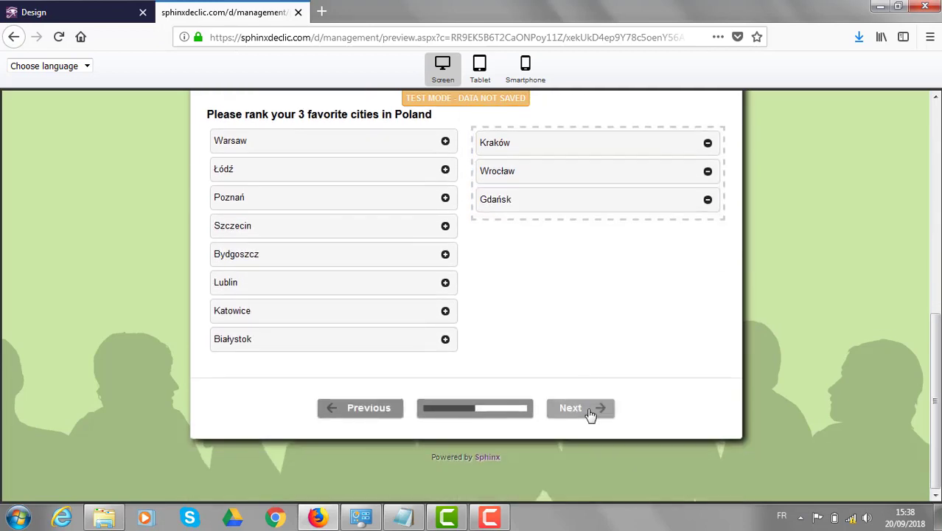
# Test the opinion table by rating Safe as Agree, Beautiful as Disagree and Cultural as Agree, and continue to the last page
pyautogui.click(521, 229)
pyautogui.click(439, 270)
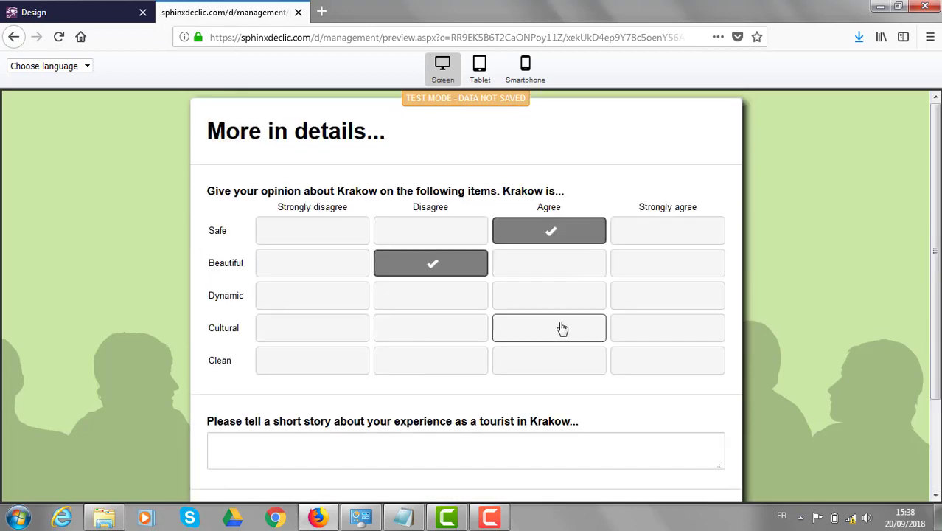
pyautogui.click(562, 328)
pyautogui.scroll(-2, 562, 328)
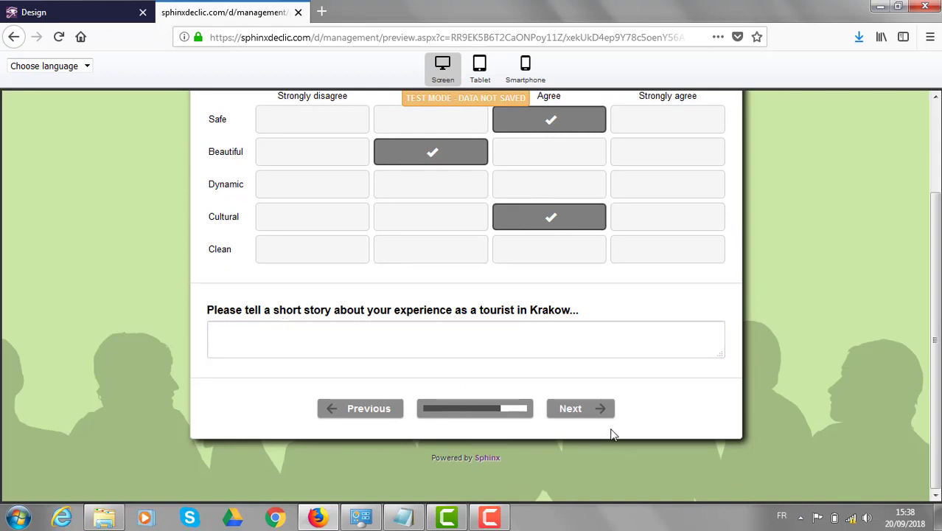
pyautogui.click(586, 416)
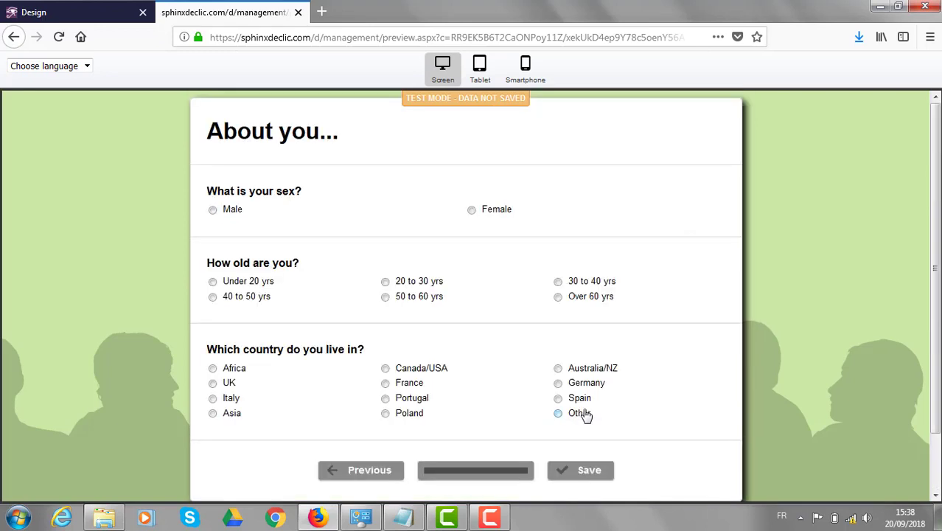
# Test the "About you..." page with Male, 50 to 60 yrs and Canada/USA, and save the test response
pyautogui.click(243, 214)
pyautogui.click(400, 296)
pyautogui.click(411, 373)
pyautogui.click(579, 476)
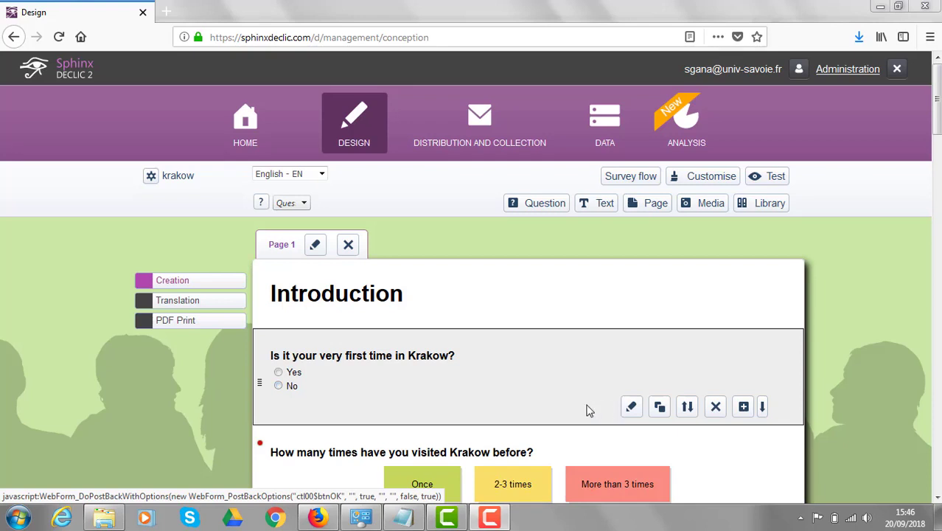
# Examine the options and response controls of the question "Is it your very first time in Krakow?" and close its settings
pyautogui.click(631, 408)
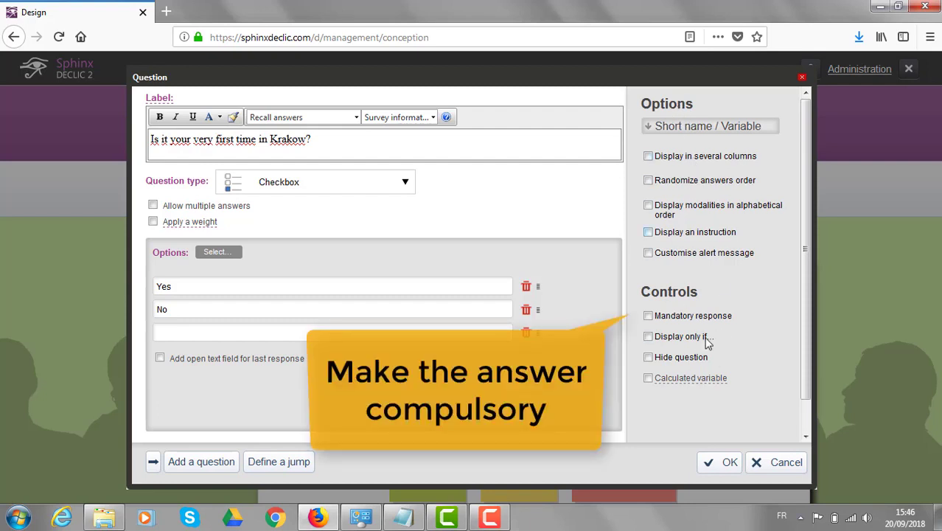
pyautogui.moveTo(700, 383)
pyautogui.click(728, 463)
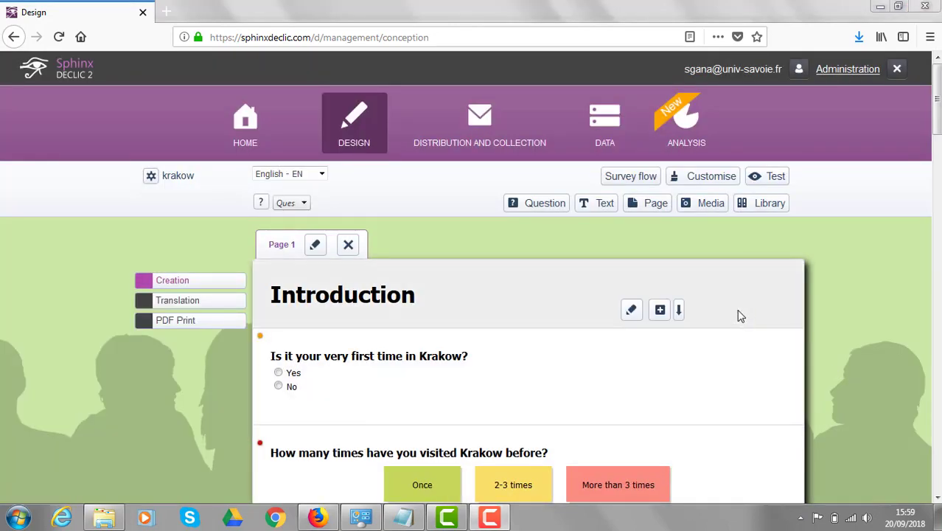
# Set the church square photo from My images as the survey's custom background, check the text styles and apply the theme
pyautogui.click(706, 178)
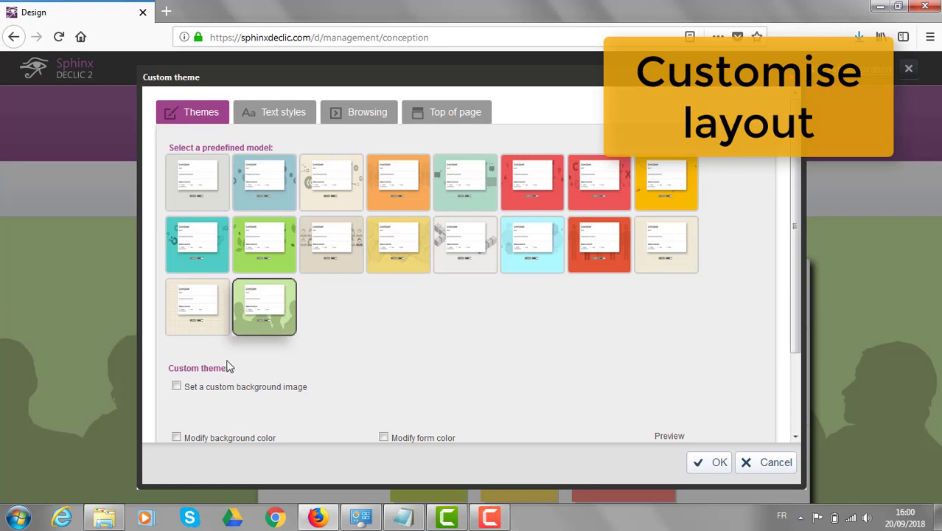
pyautogui.click(179, 388)
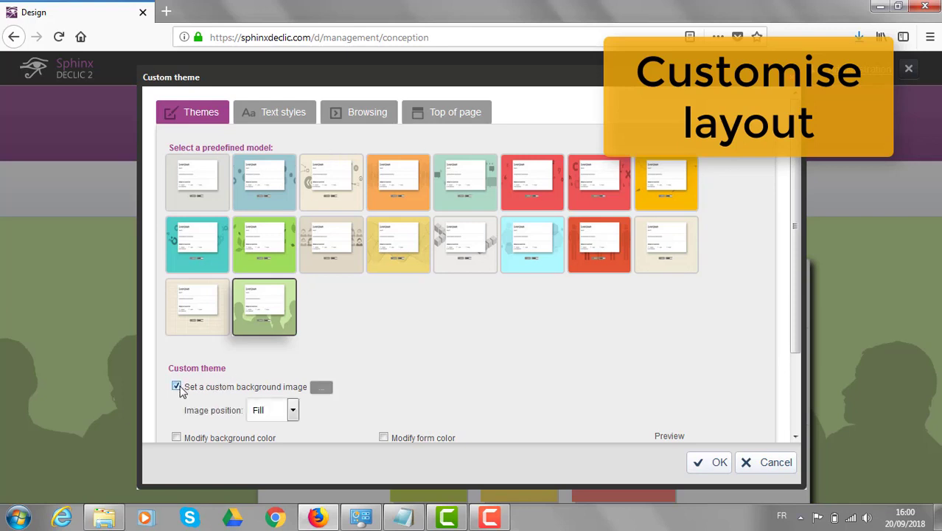
pyautogui.click(322, 395)
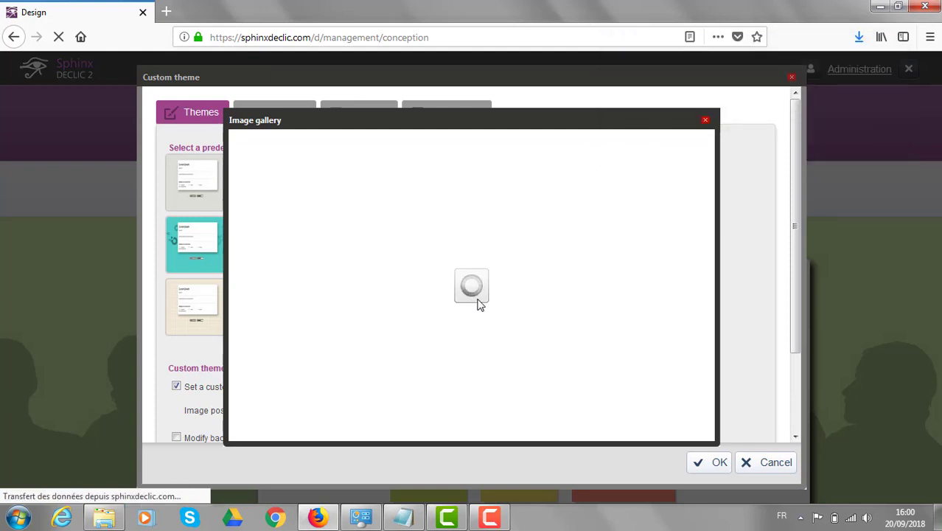
pyautogui.scroll(-3, 479, 305)
pyautogui.scroll(-5, 479, 305)
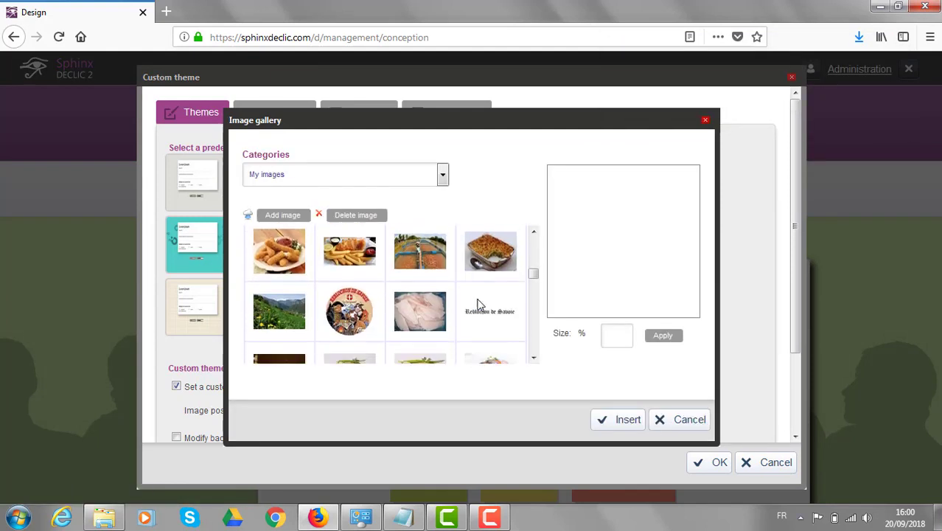
pyautogui.click(420, 279)
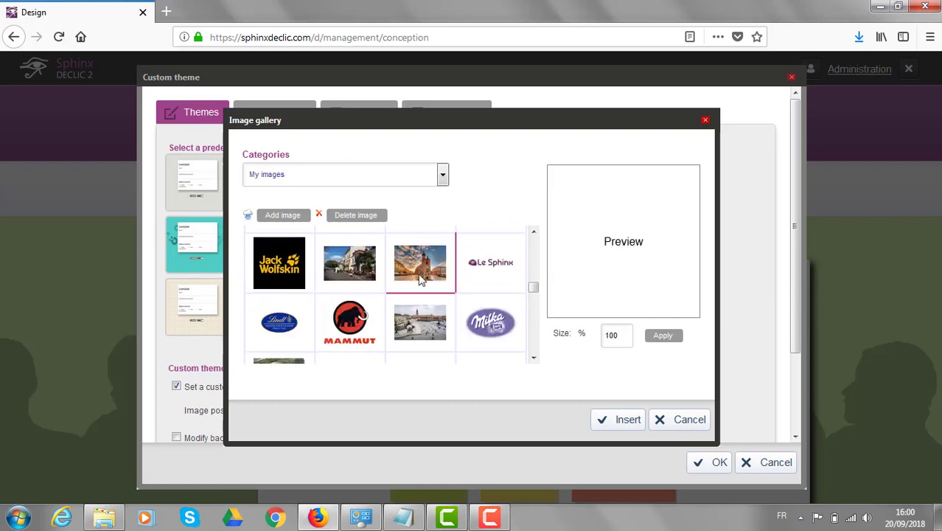
pyautogui.click(619, 420)
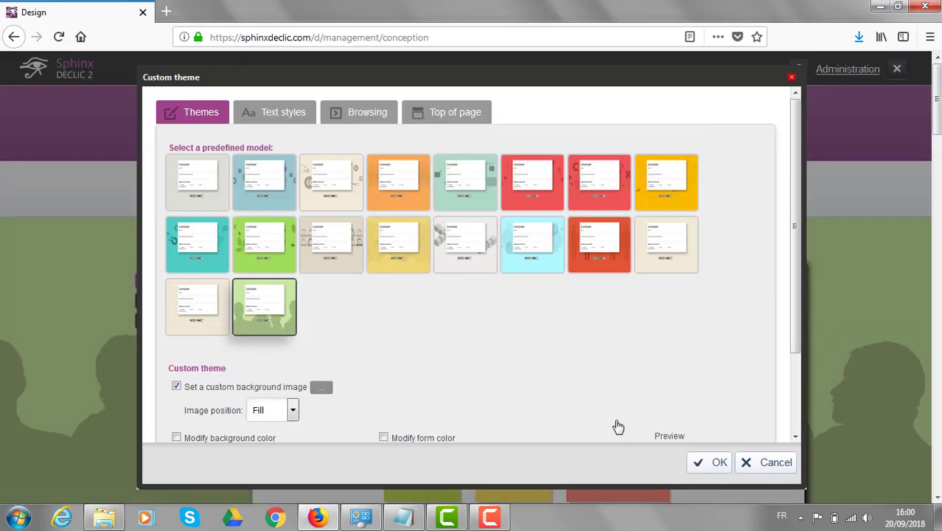
pyautogui.click(279, 123)
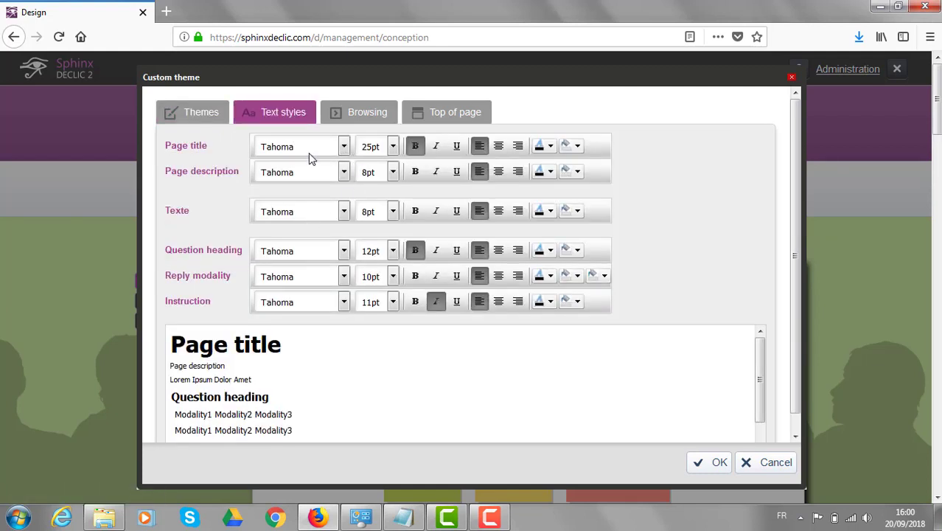
pyautogui.click(714, 465)
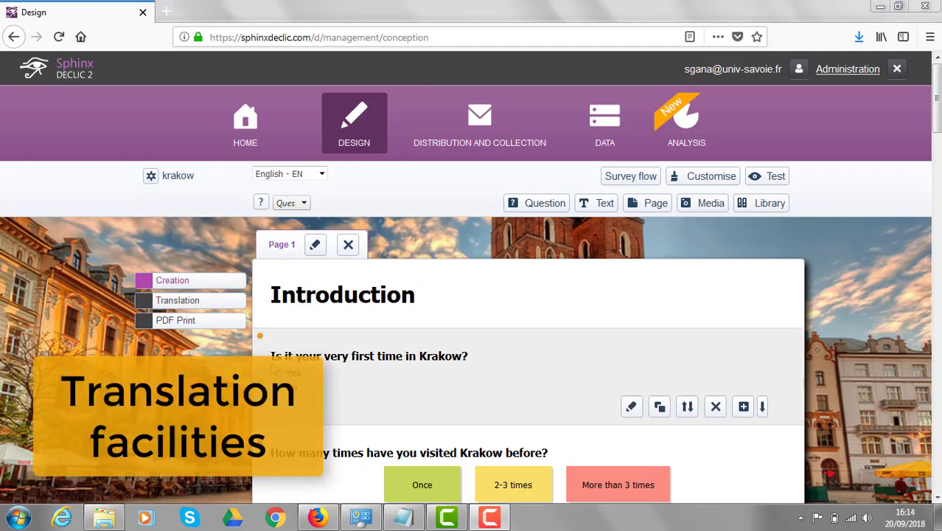
# Machine-translate the whole survey from English to French and review the translated questions and answers
pyautogui.click(193, 303)
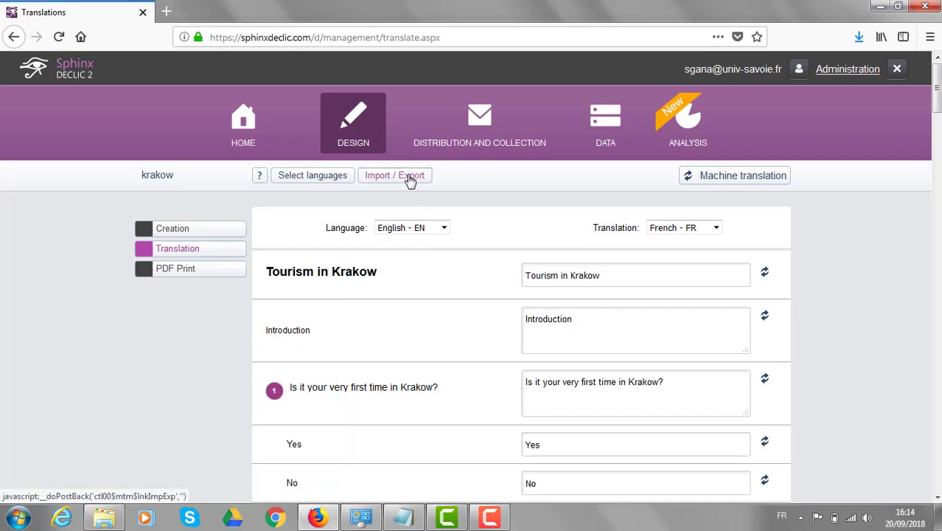
pyautogui.click(741, 180)
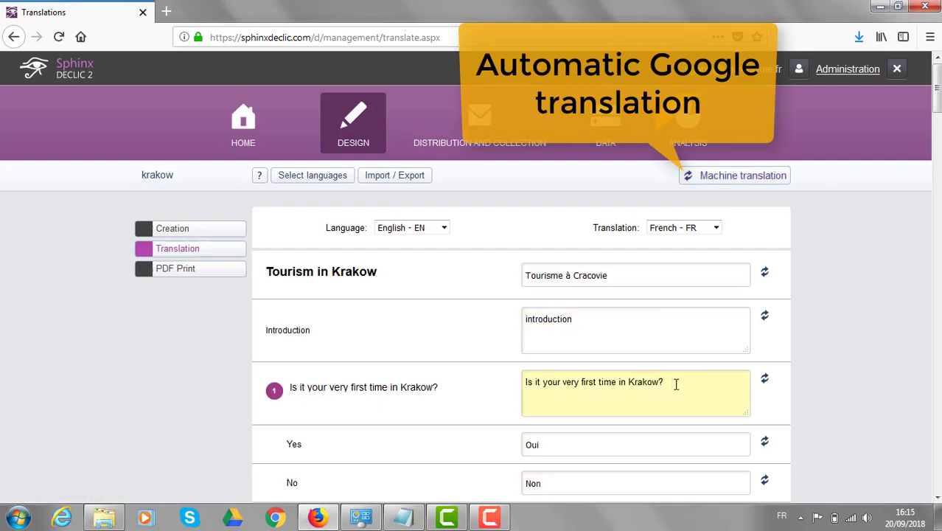
pyautogui.scroll(-5, 668, 387)
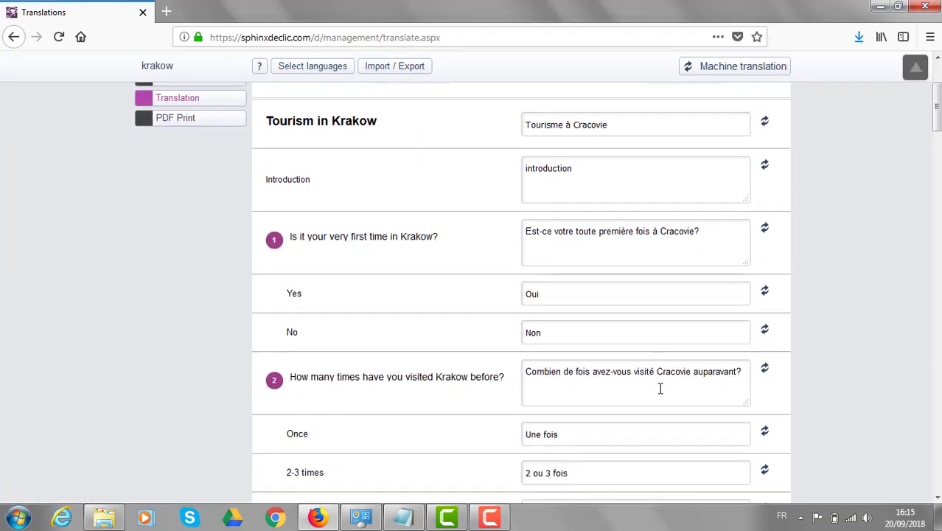
pyautogui.scroll(-2, 660, 388)
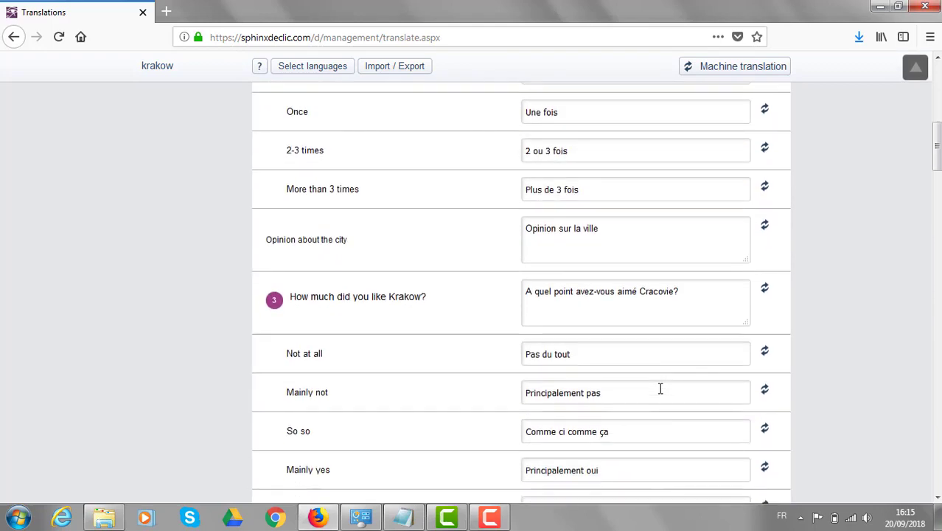
# Remove the word "première" from the French translation of the question "Is it your very first time in Krakow?"
pyautogui.scroll(7, 661, 389)
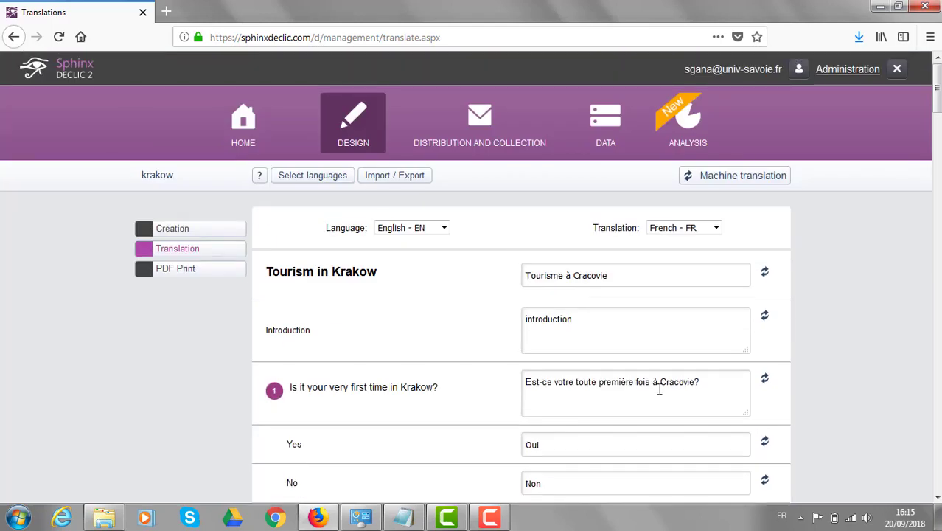
pyautogui.doubleClick(616, 383)
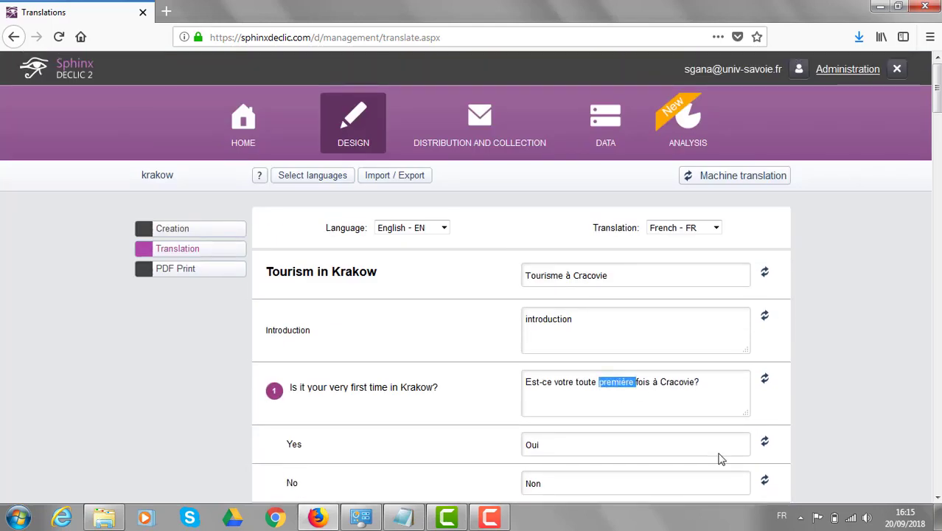
pyautogui.press('Delete')
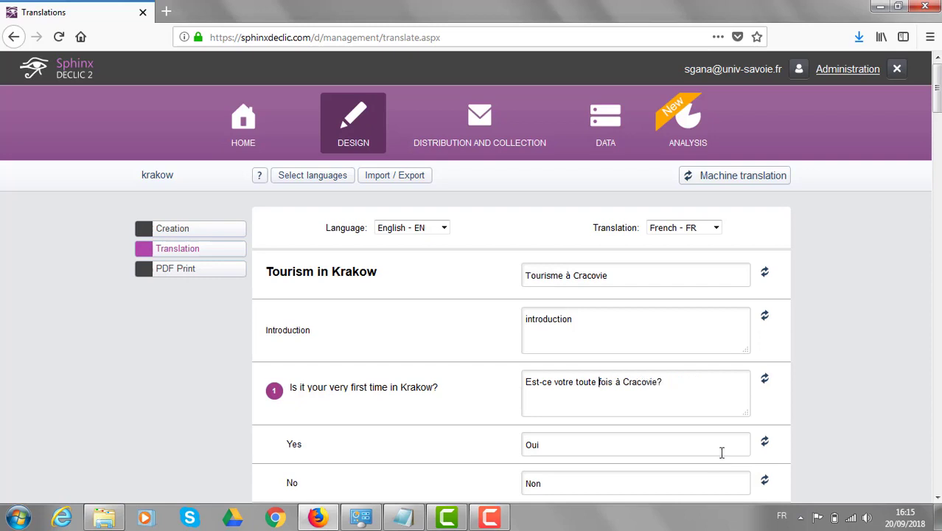
# Return to the survey's creation view, switch its language to French - FR and review the translated questions
pyautogui.click(176, 235)
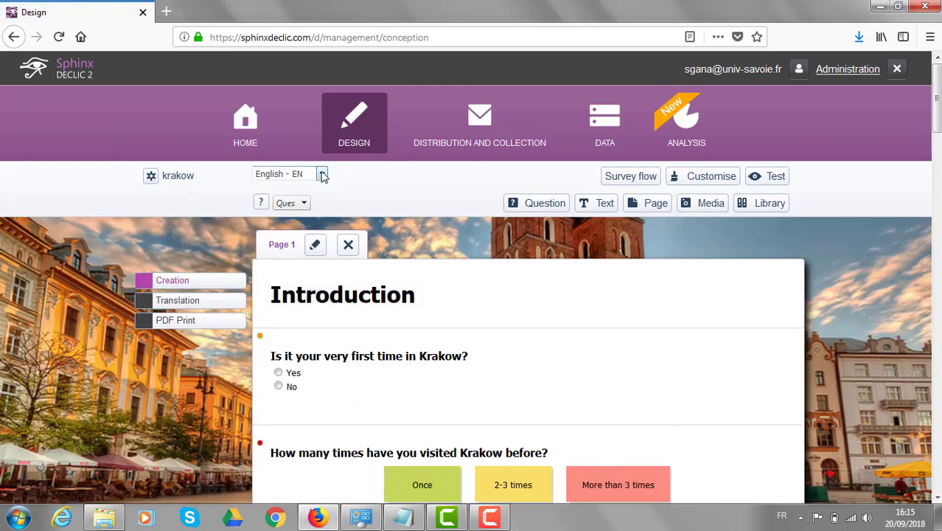
pyautogui.click(322, 174)
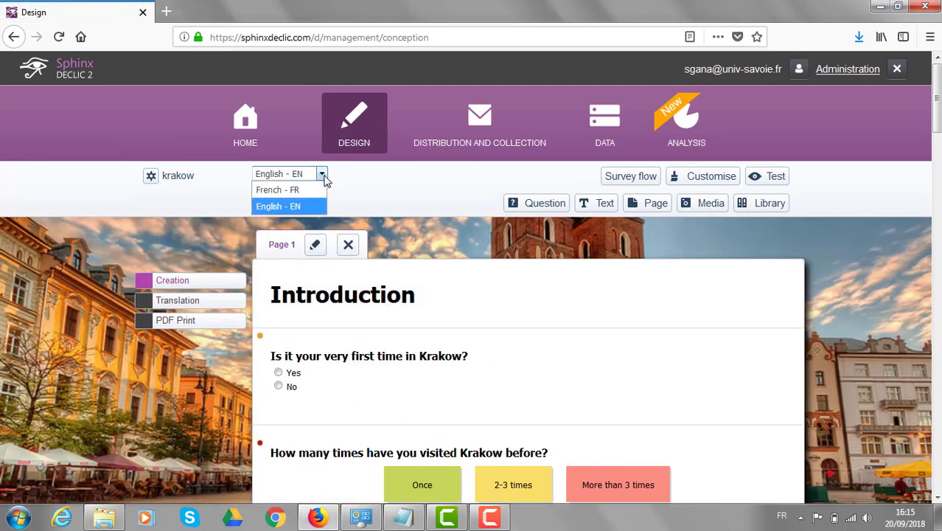
pyautogui.click(319, 188)
pyautogui.scroll(-3, 465, 387)
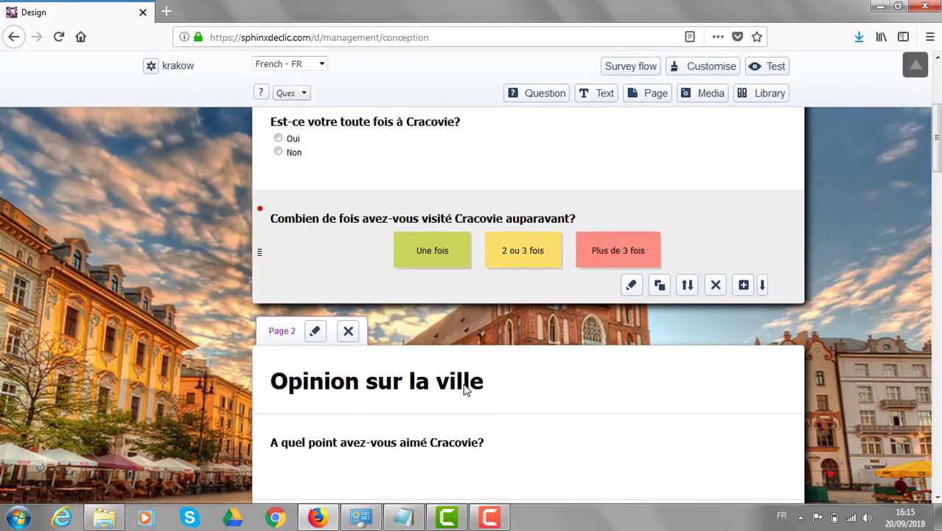
pyautogui.scroll(3, 464, 384)
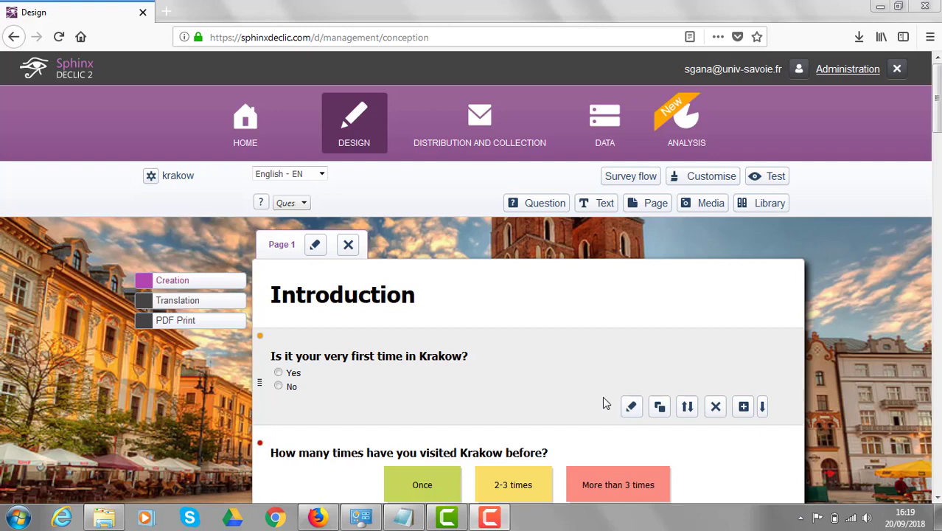
# View the questionnaire's PDF print options and locate the survey's web link in the distribution and collection section
pyautogui.click(182, 324)
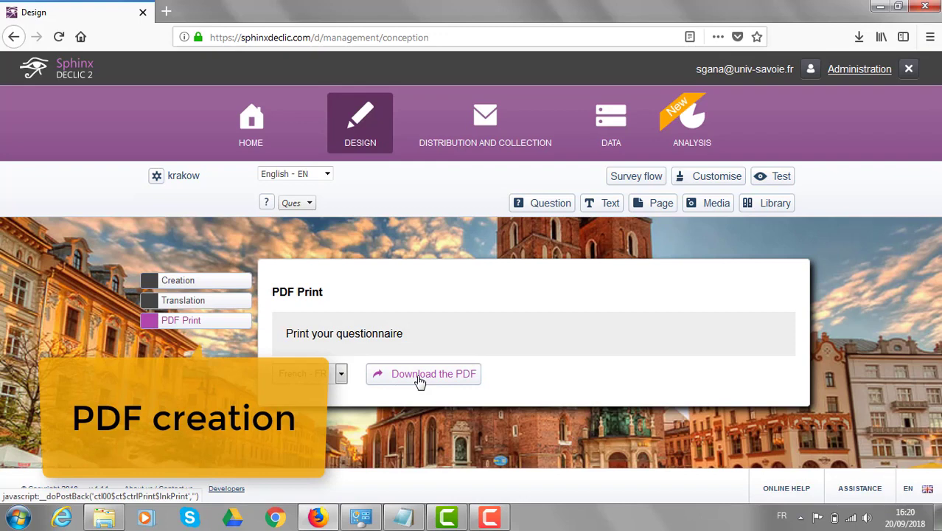
pyautogui.click(491, 144)
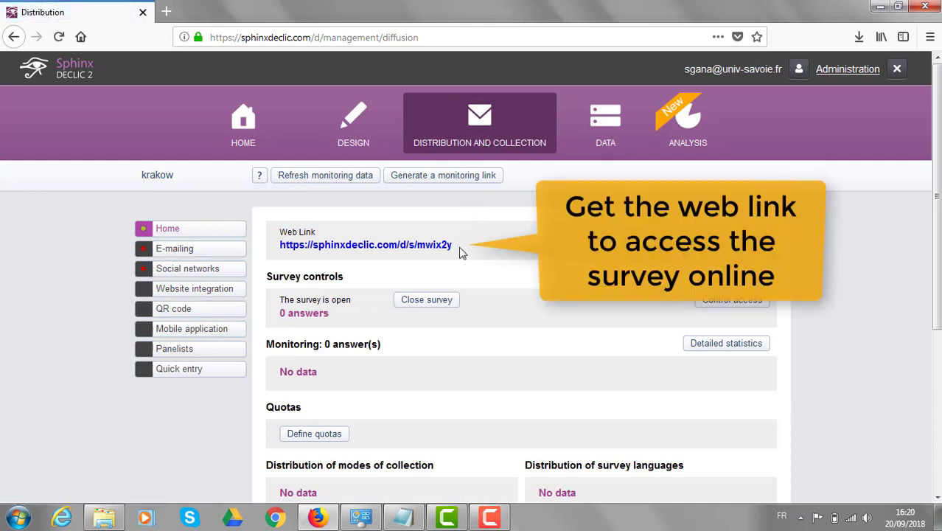
pyautogui.moveTo(459, 248); pyautogui.dragTo(281, 248)
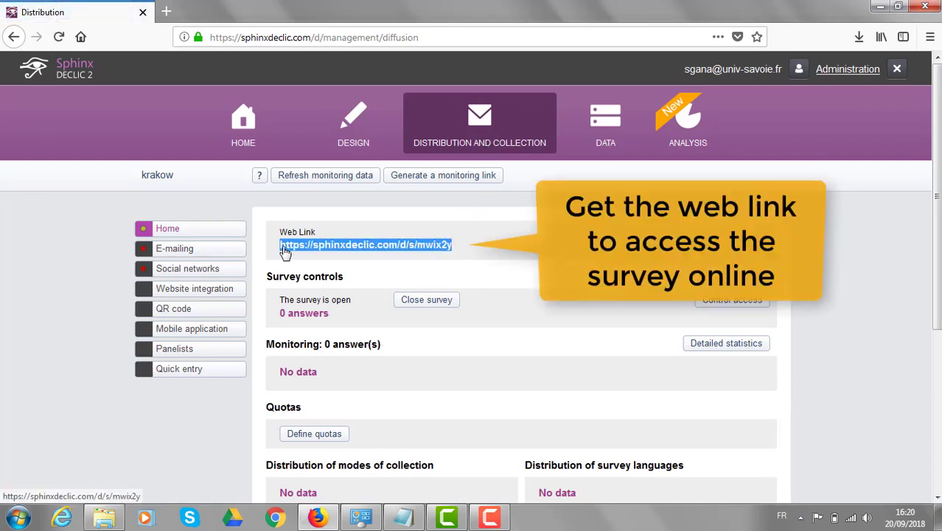
pyautogui.click(492, 257)
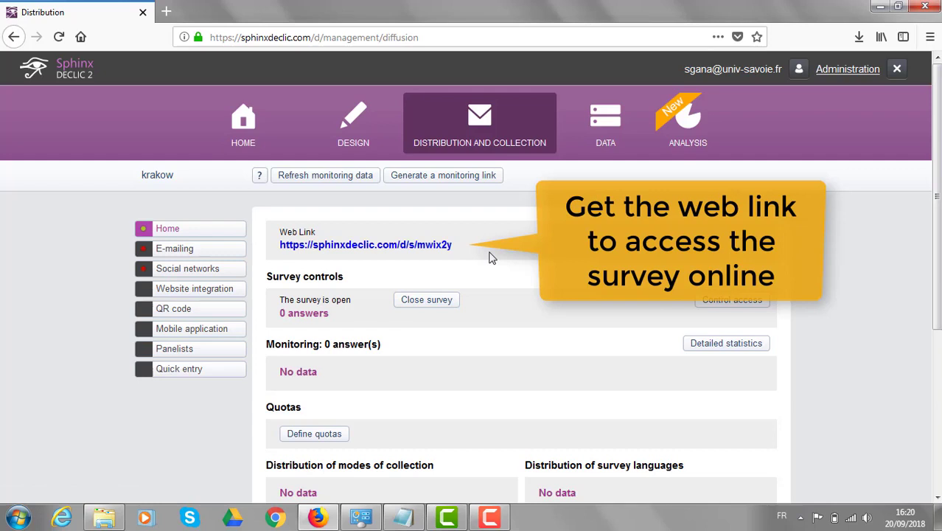